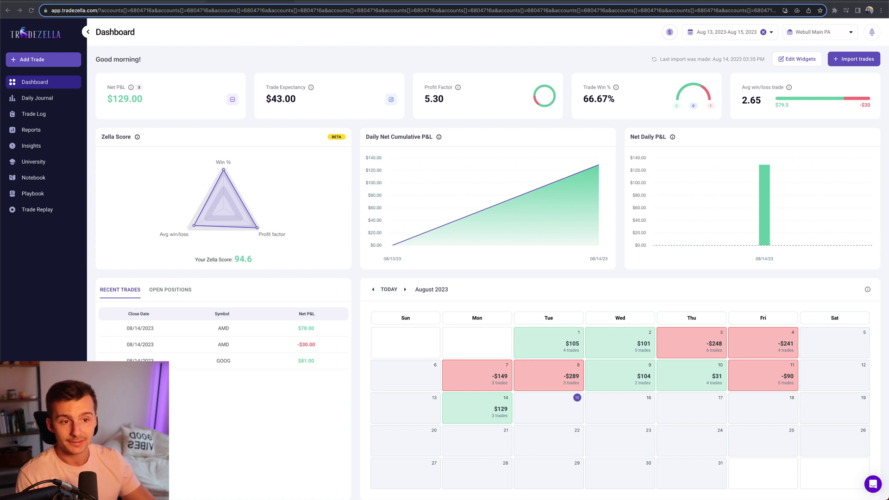
Start a new trade and browse Broker Sync, File Upload, then the Manual entry form
left_click(33, 59)
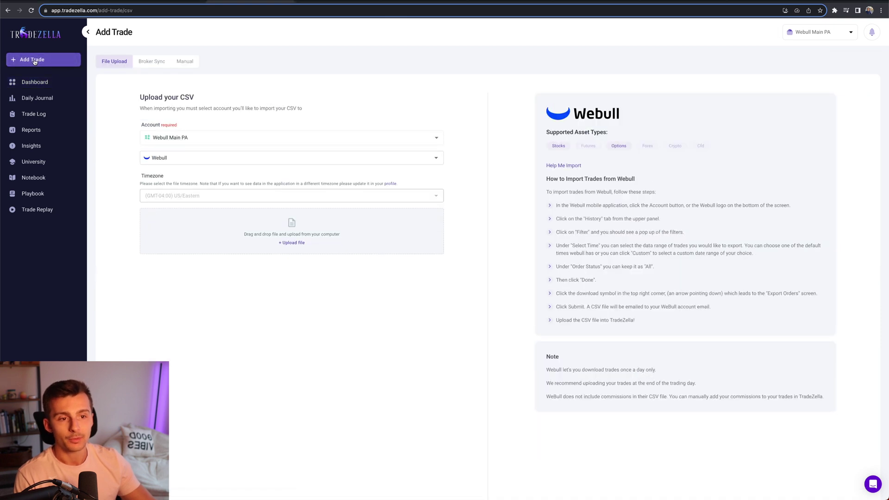
left_click(142, 62)
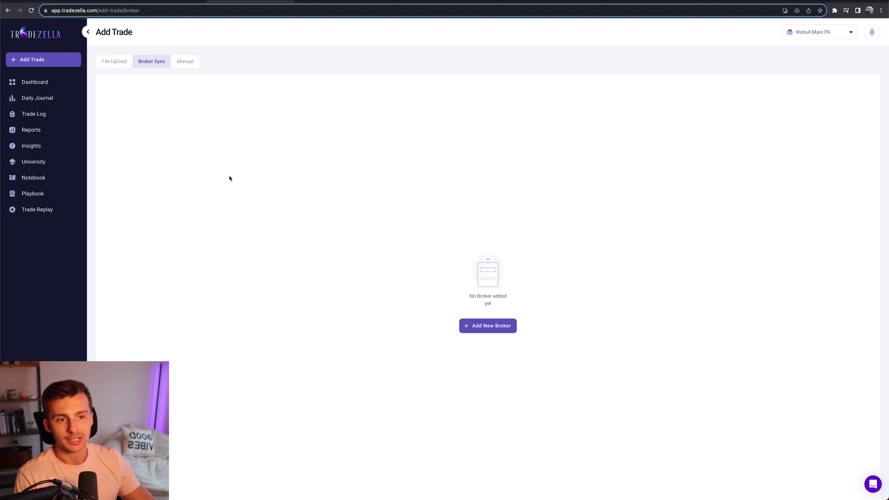
left_click(112, 62)
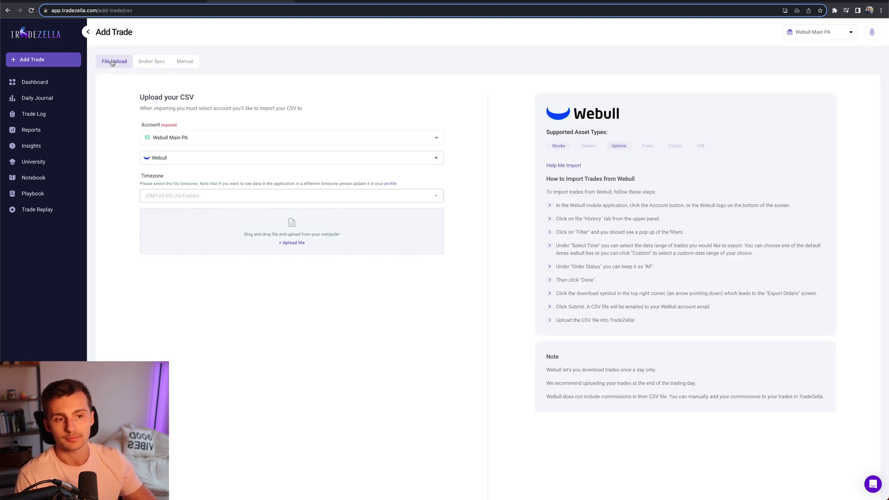
left_click(185, 64)
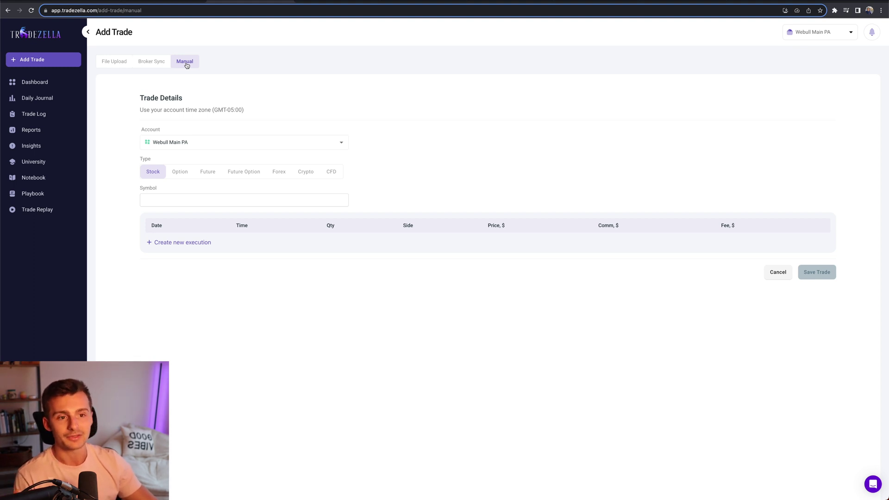
Return to the Webull CSV File Upload form and highlight its 'How to Import' export steps
left_click(160, 63)
left_click(105, 67)
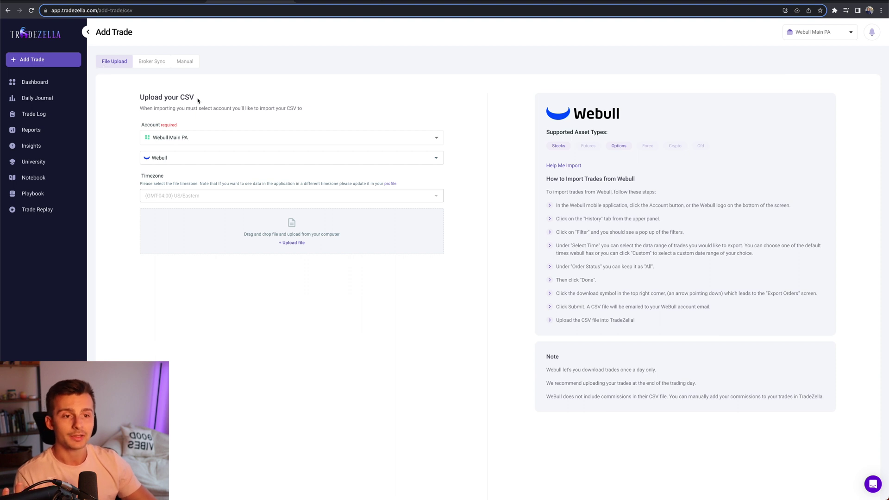
left_click_drag(197, 97, 179, 95)
scroll(179, 95, "down", 1)
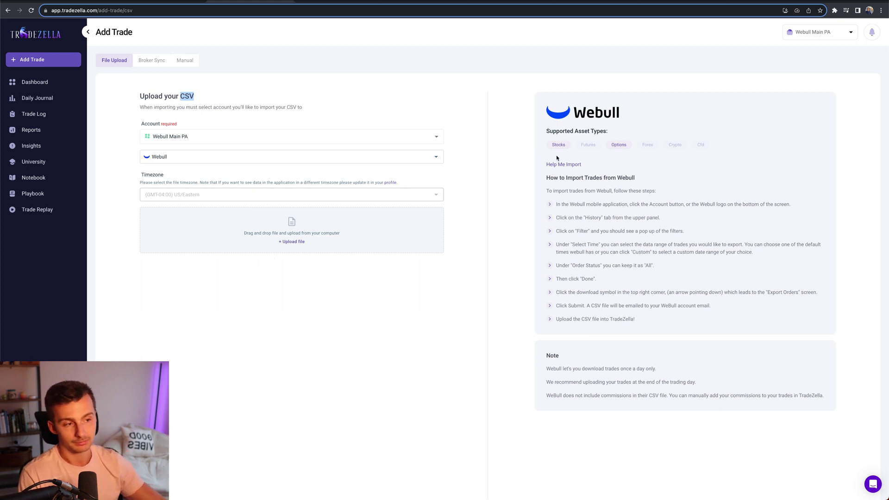
left_click_drag(545, 178, 671, 312)
left_click(671, 311)
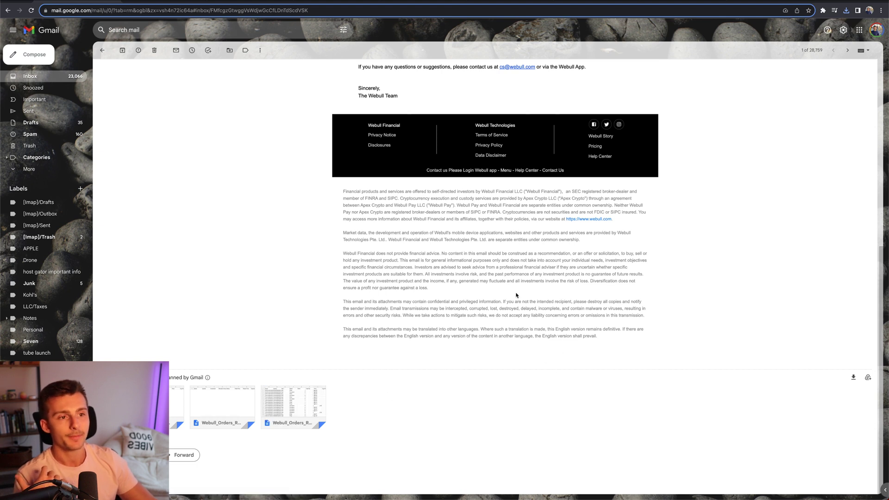
Switch from Gmail back to the TradeZella upload page
left_click(226, 4)
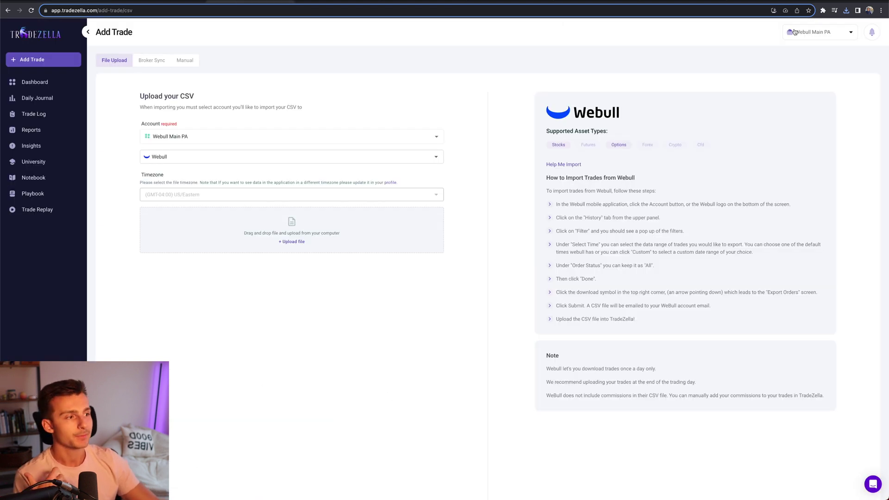
Drop the downloaded Webull orders CSV into the upload area and dismiss the success message
left_click(845, 10)
left_click_drag(787, 44, 298, 226)
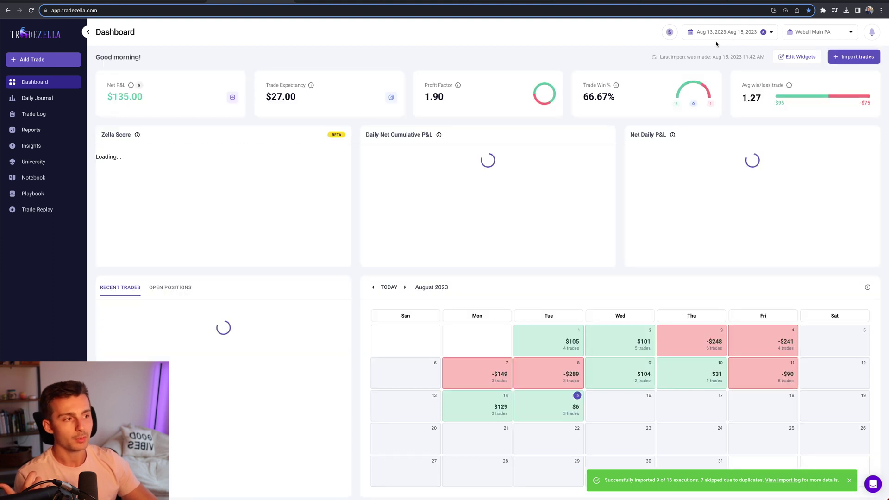
scroll(680, 361, "down", 1)
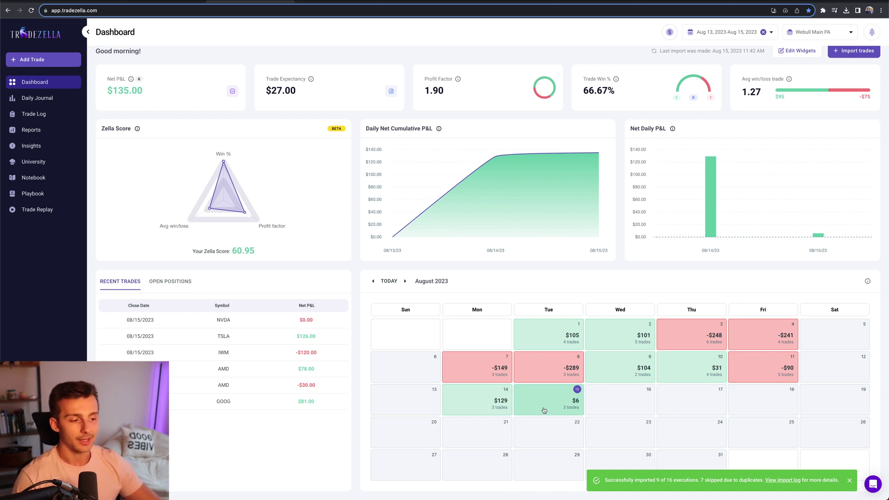
left_click(850, 481)
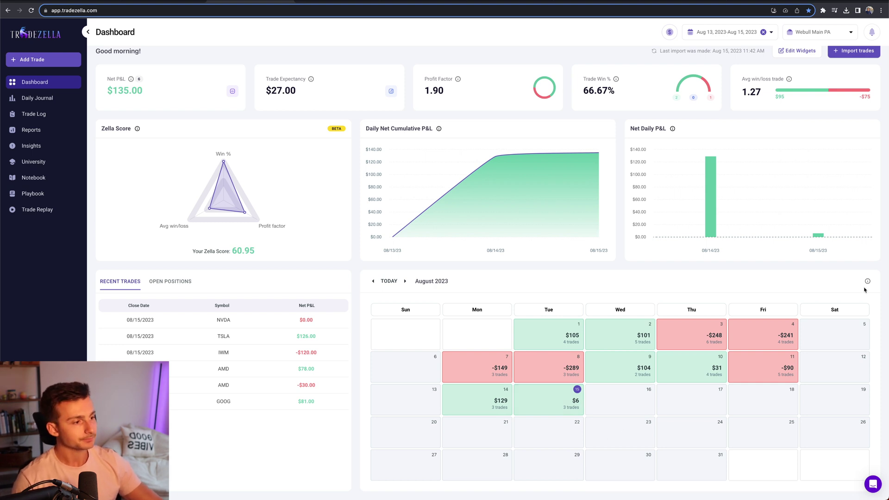
Apply a preset date range and highlight $27.00 expectancy, 1.90 profit factor, 66.67% win rate, 1.27 avg win/loss
left_click(738, 33)
left_click(819, 64)
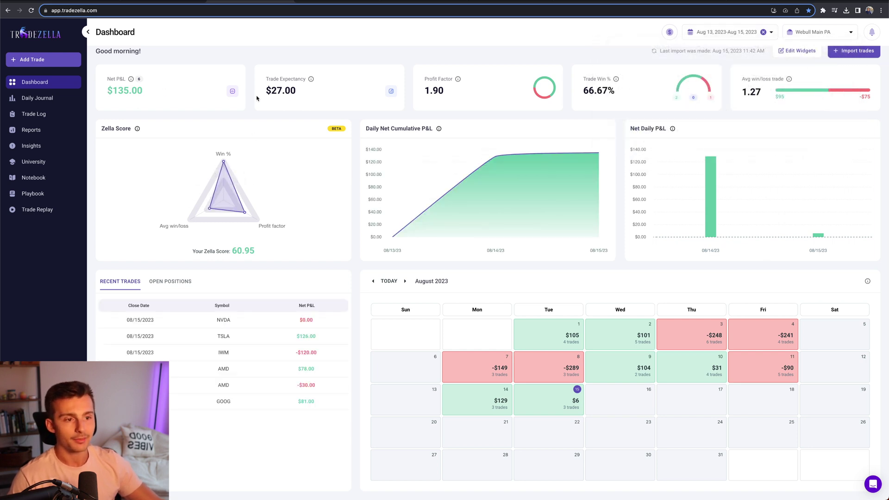
left_click_drag(264, 94, 338, 93)
left_click_drag(441, 91, 520, 89)
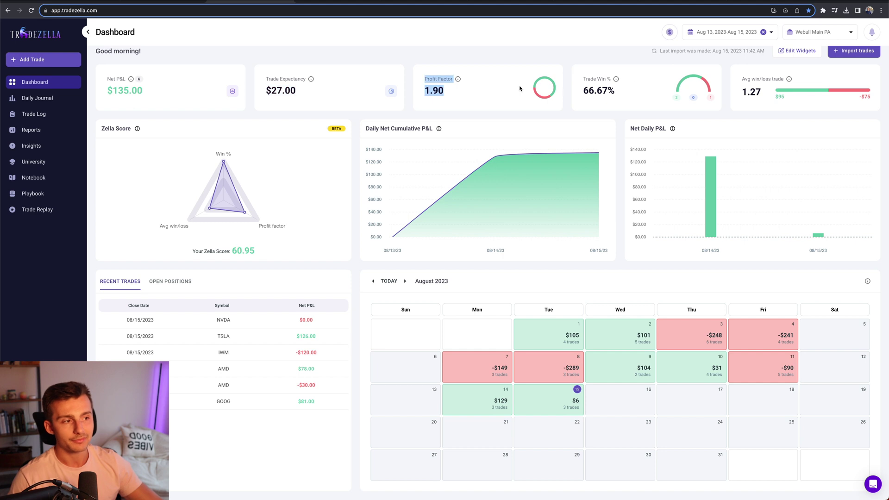
left_click_drag(608, 95, 547, 90)
left_click_drag(760, 91, 721, 92)
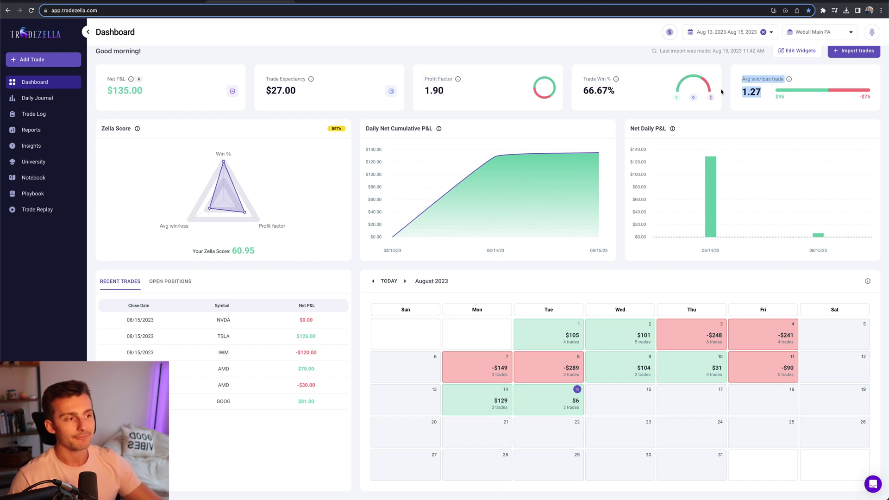
left_click(764, 99)
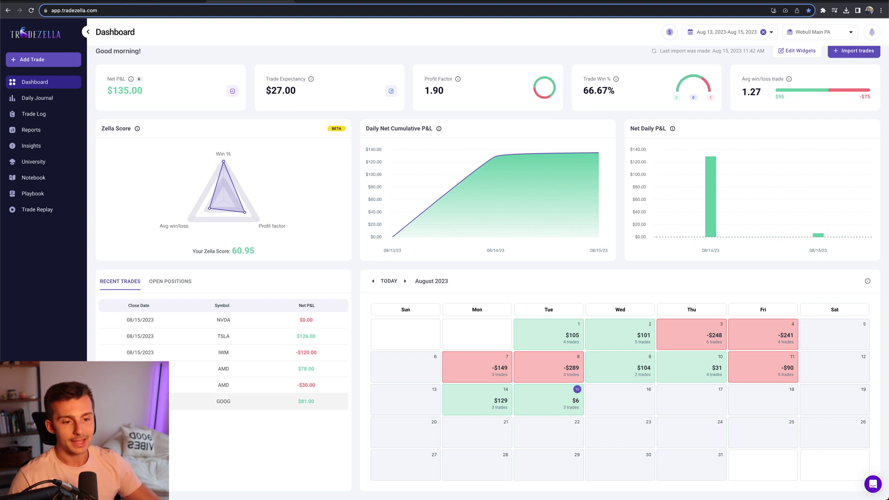
Check open positions and recent trades, then open the Aug 15 day summary
left_click(167, 284)
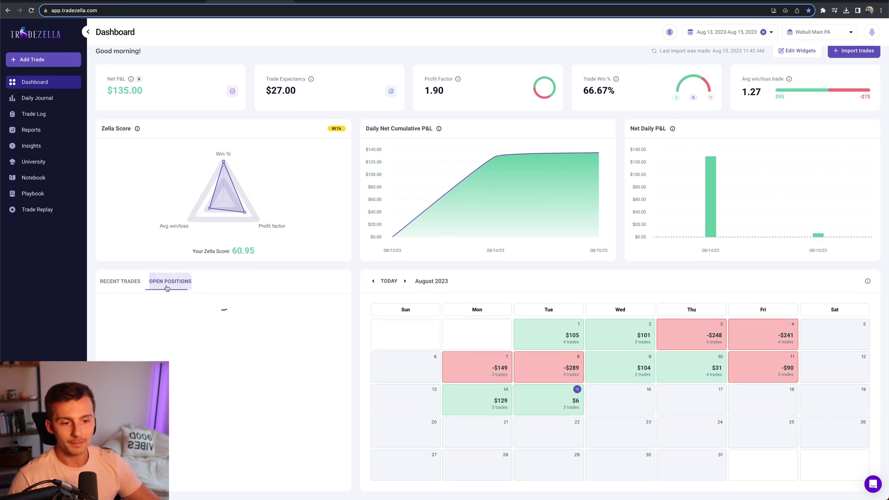
left_click(115, 281)
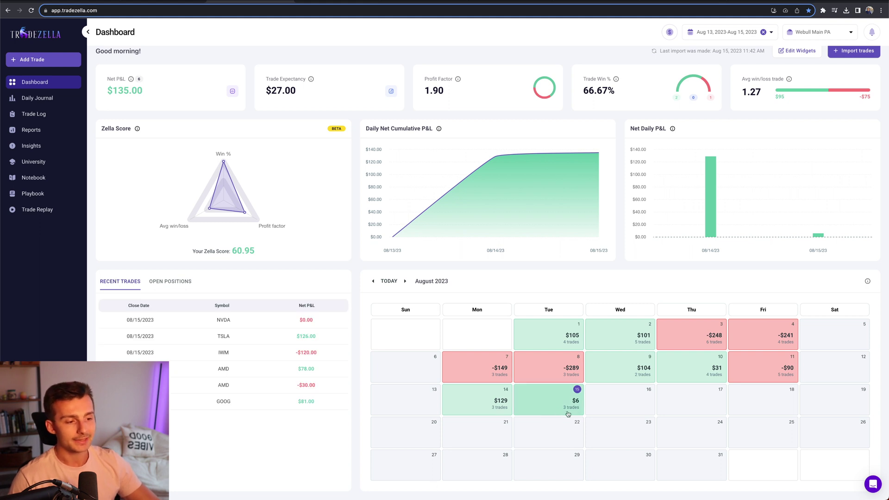
left_click(556, 402)
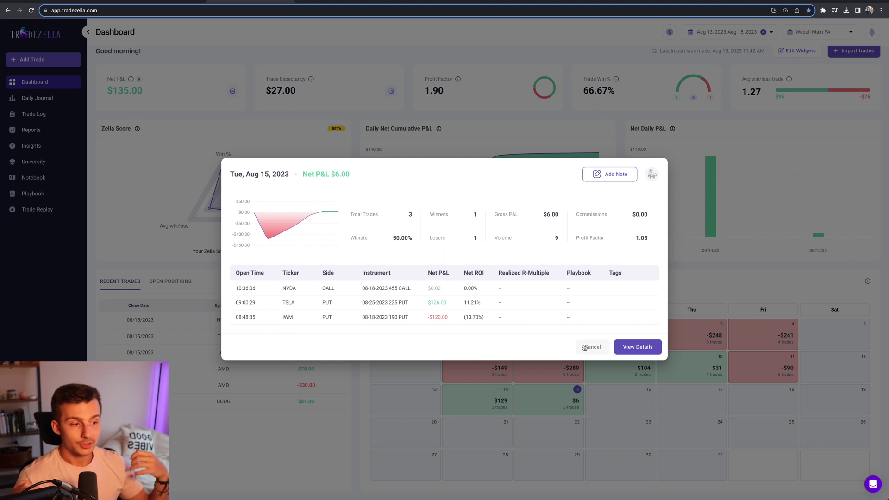
Open the Aug 15 journal details and expand the day to list NVDA, TSLA and IWM
left_click(646, 348)
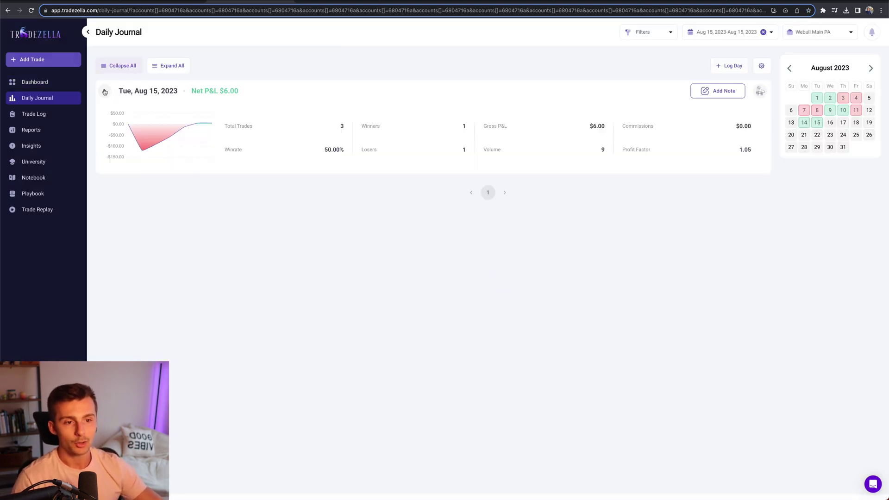
left_click(105, 92)
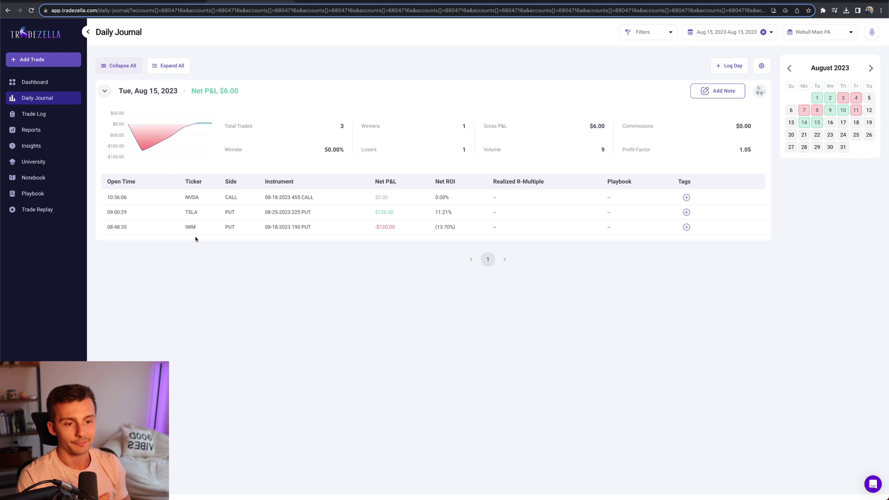
Open the IWM 190 PUT trade page and scroll through its −$120.00 stats and P&L chart
left_click(168, 231)
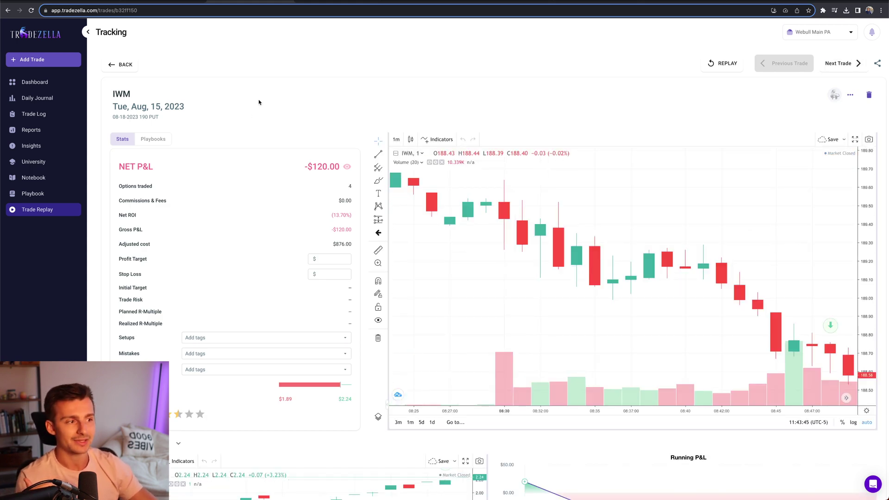
scroll(257, 99, "down", 1)
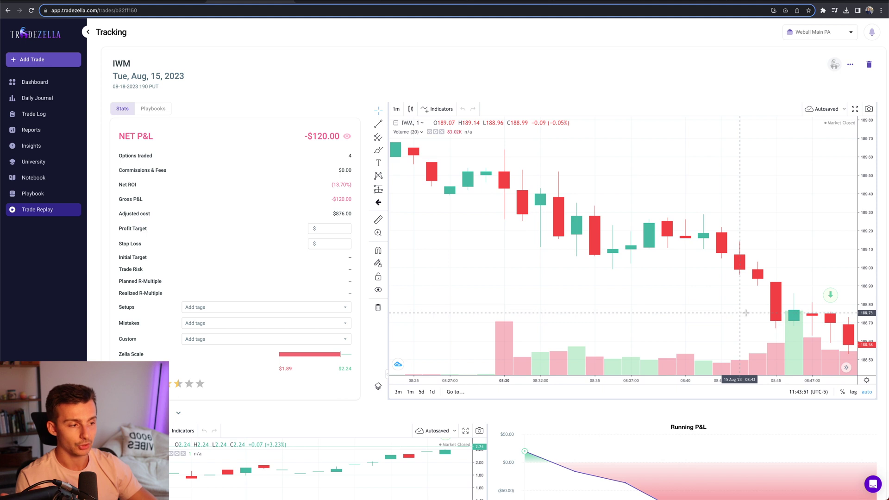
scroll(453, 324, "down", 3)
scroll(459, 252, "down", 1)
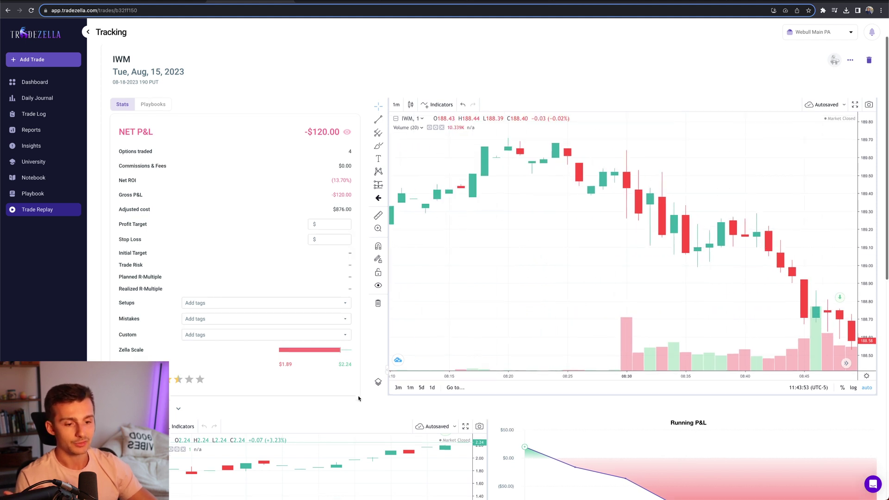
scroll(359, 398, "down", 3)
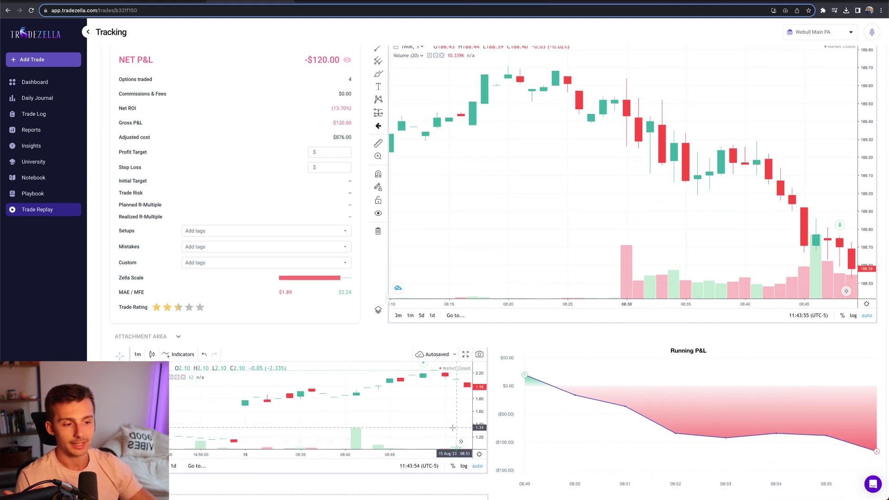
scroll(378, 482, "down", 2)
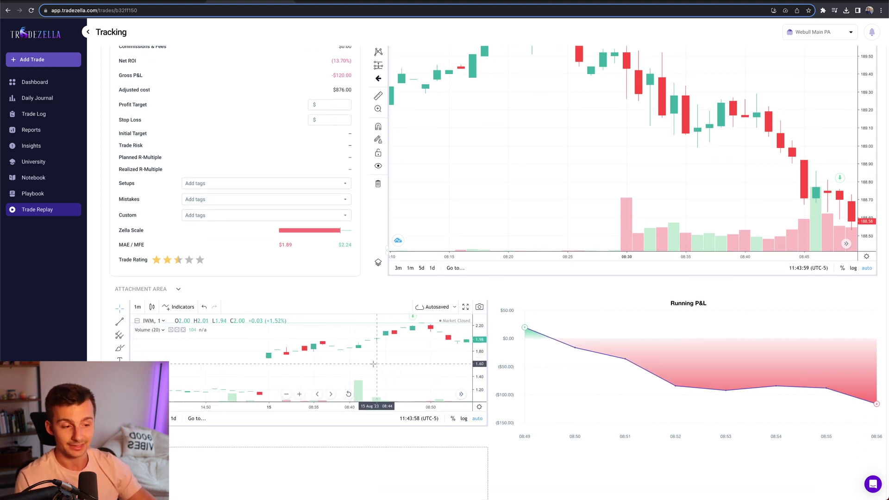
scroll(597, 304, "down", 3)
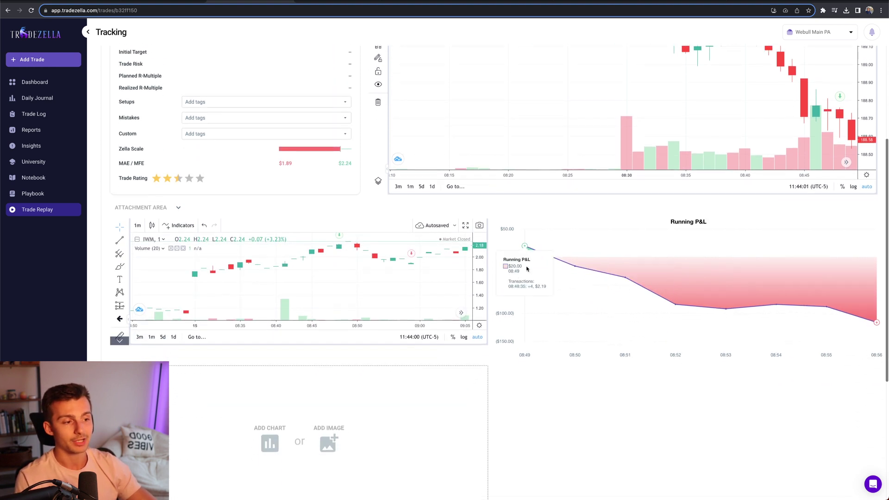
scroll(566, 304, "down", 1)
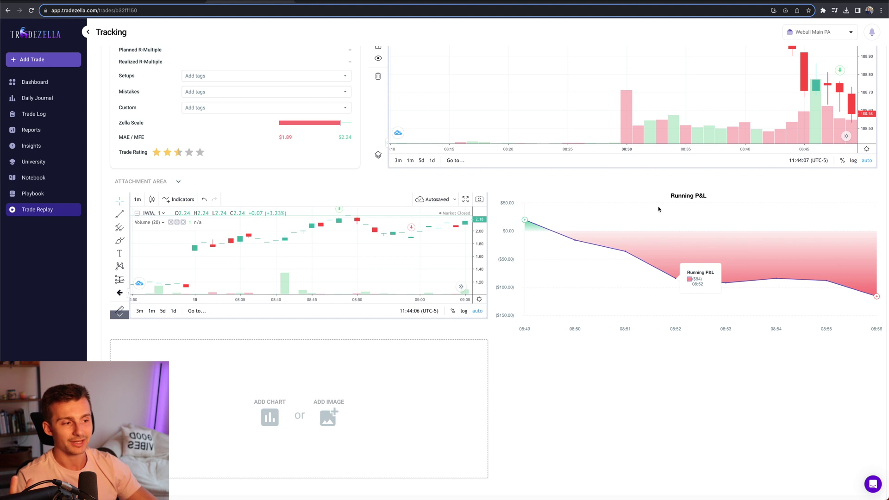
scroll(579, 259, "up", 10)
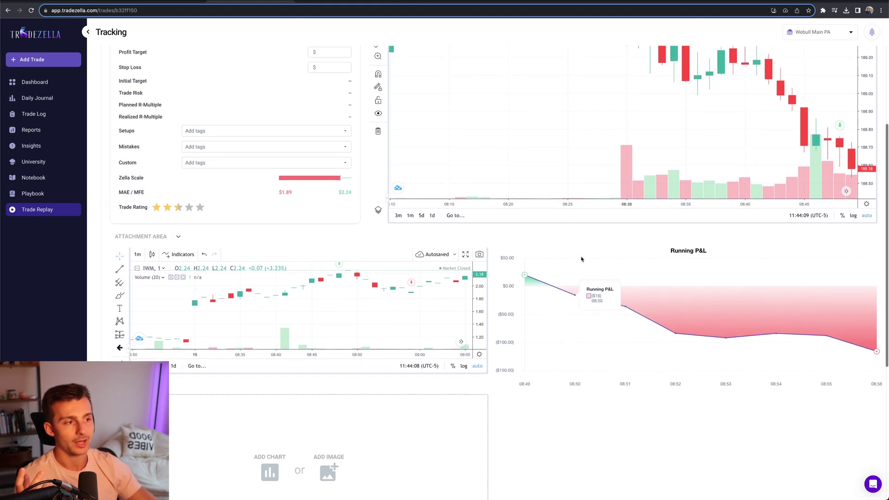
scroll(708, 246, "down", 2)
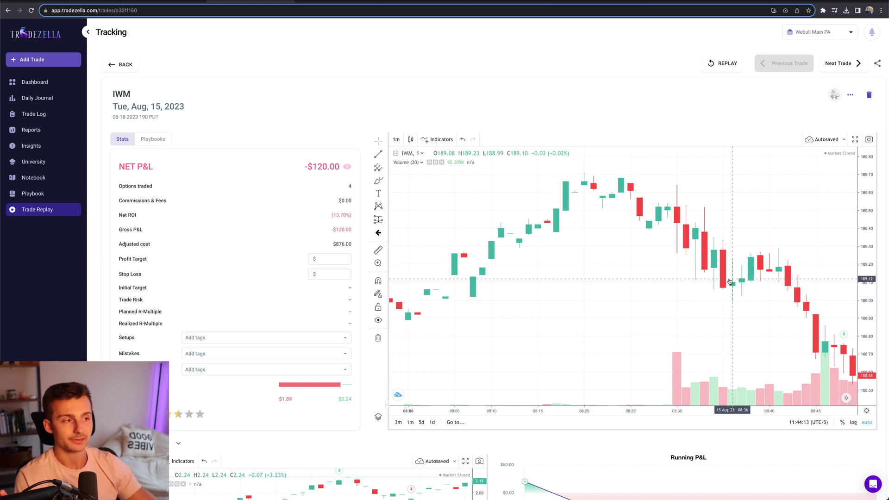
scroll(348, 107, "down", 1)
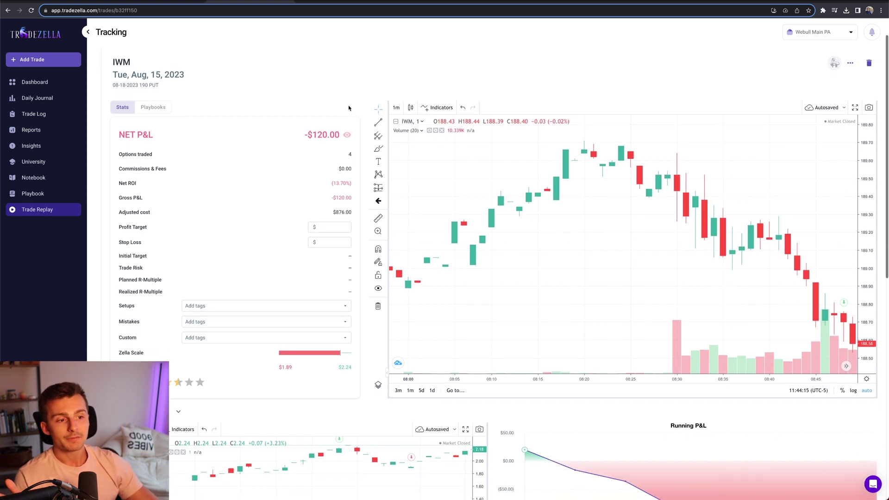
scroll(153, 199, "up", 1)
left_click(330, 237)
Leave the stop loss empty and browse the existing setup tags
scroll(330, 241, "up", 1)
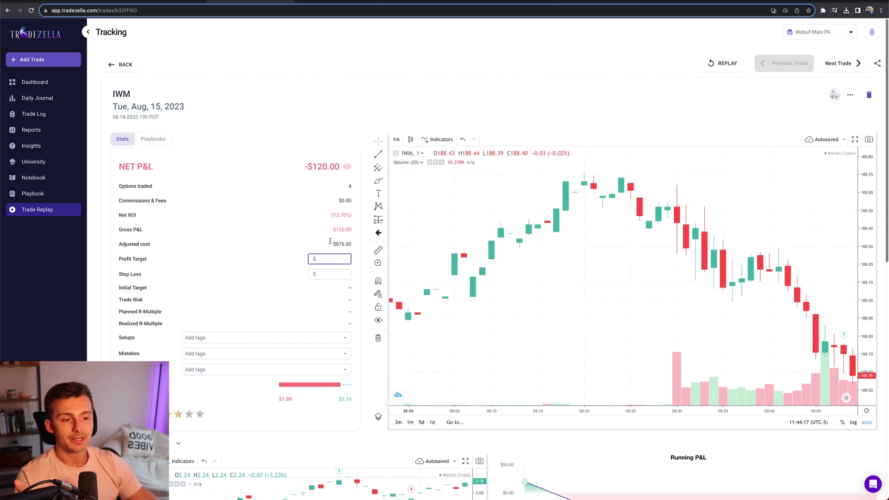
left_click(330, 274)
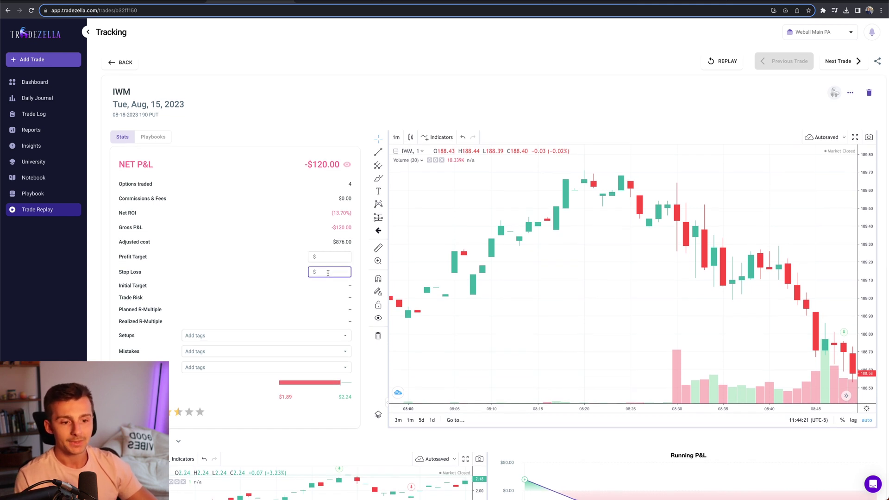
left_click(345, 312)
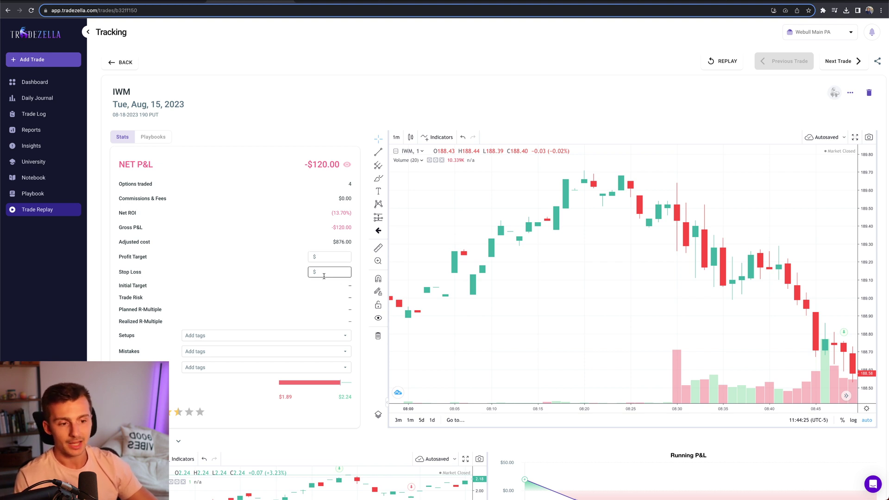
left_click(242, 337)
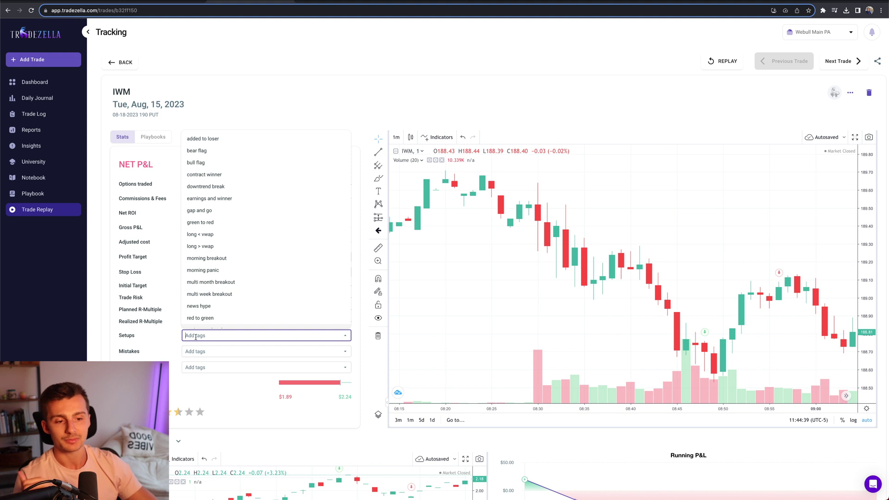
scroll(246, 260, "down", 5)
scroll(210, 312, "up", 5)
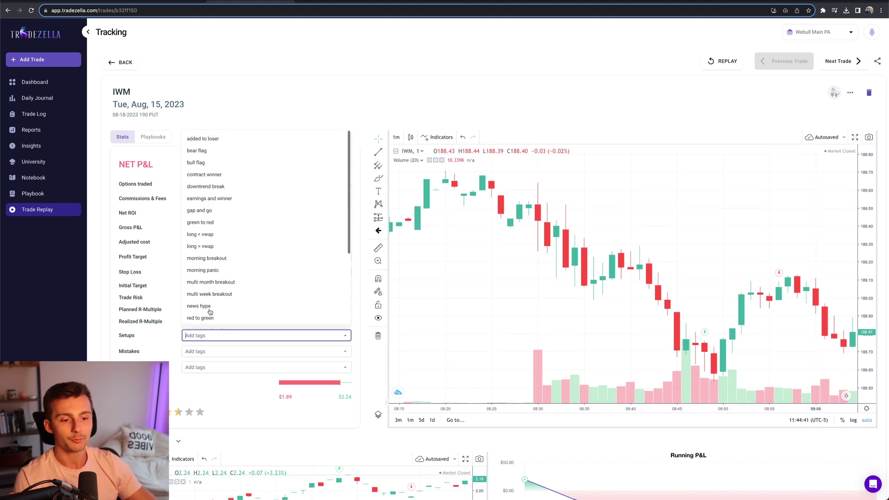
left_click(214, 336)
Create and apply a new 'LOD Breakdown' setup tag
left_click(214, 338)
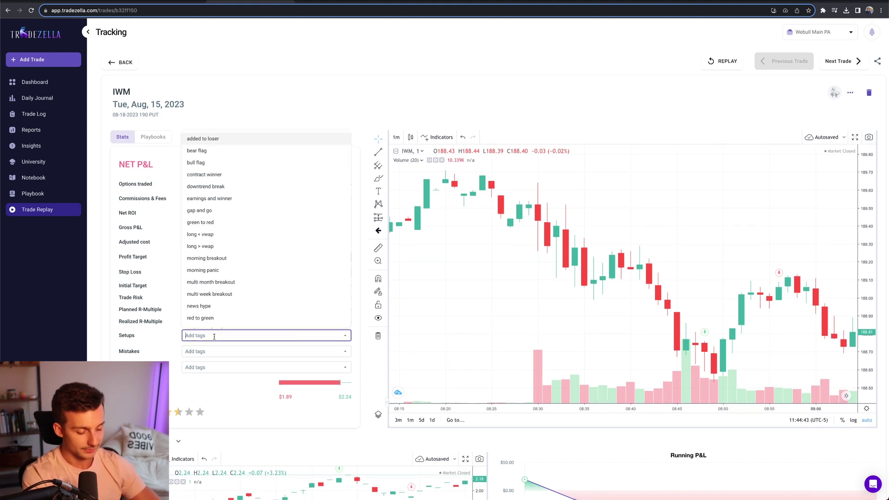
type("LOD")
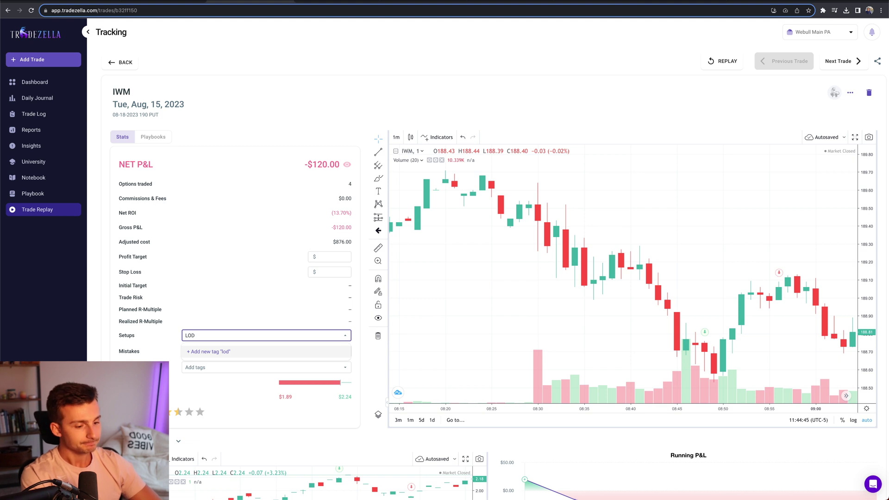
type(" Break")
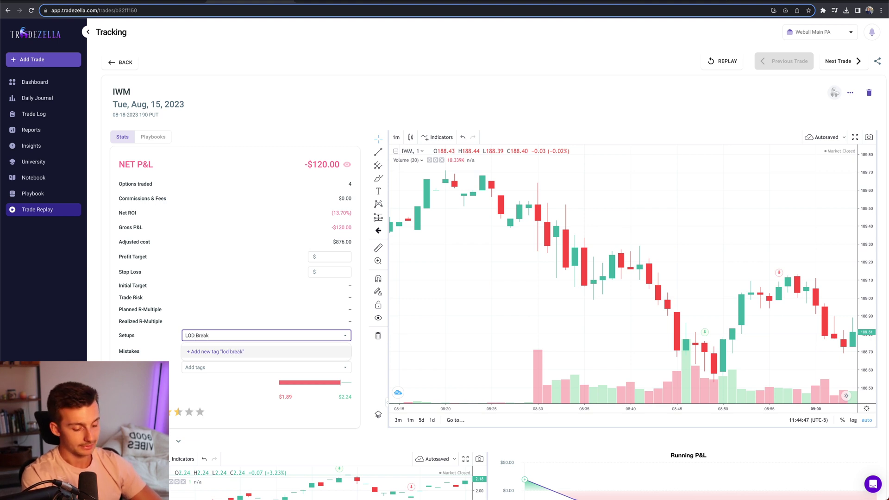
type("down")
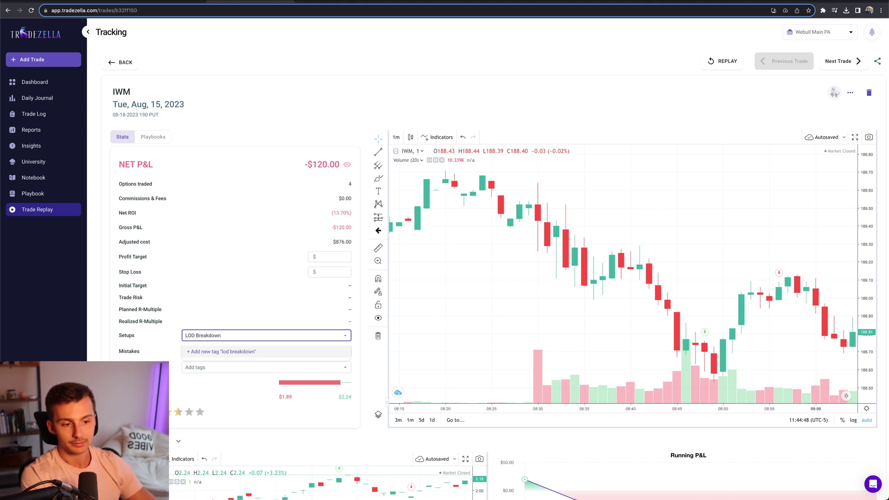
left_click(195, 355)
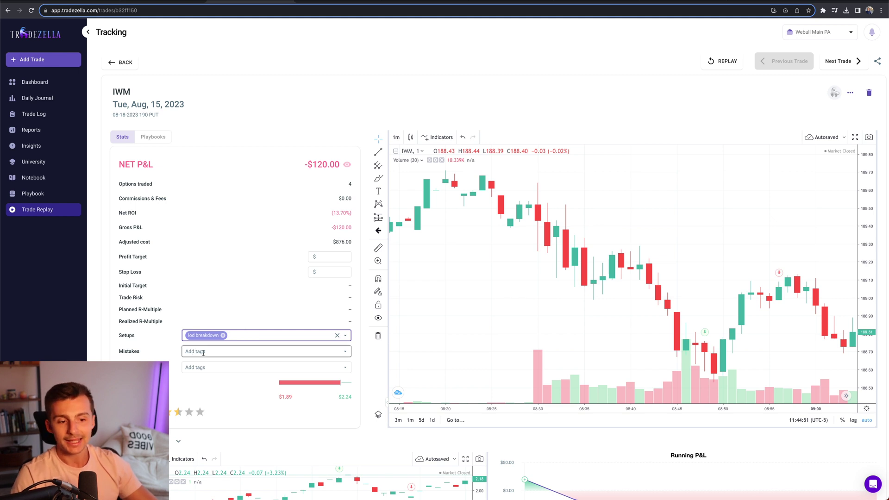
Look through the mistake and custom tag lists without choosing one
left_click(202, 352)
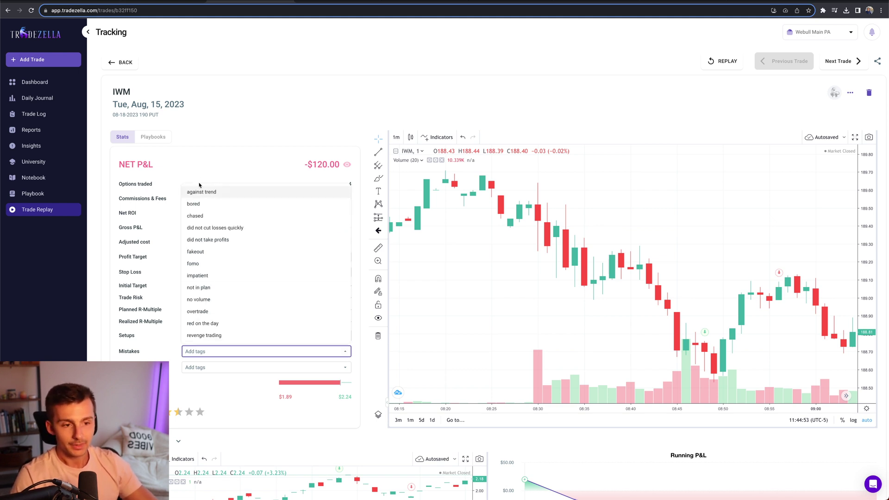
left_click(199, 368)
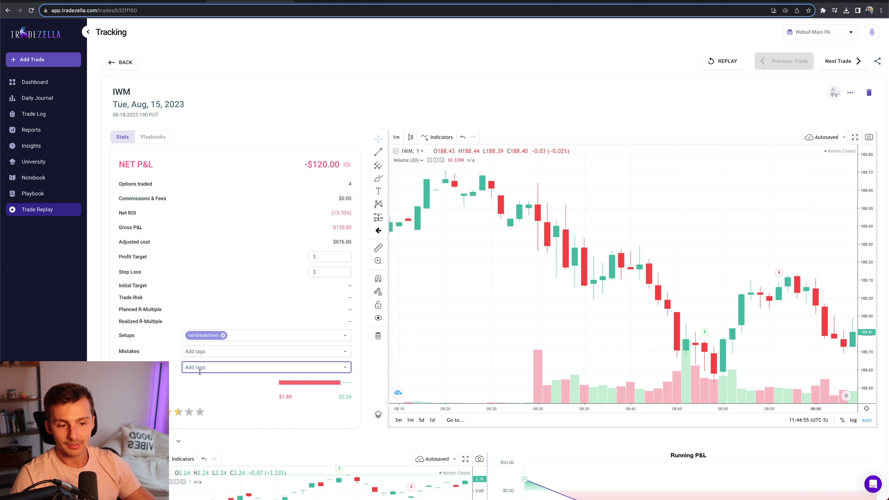
left_click(215, 368)
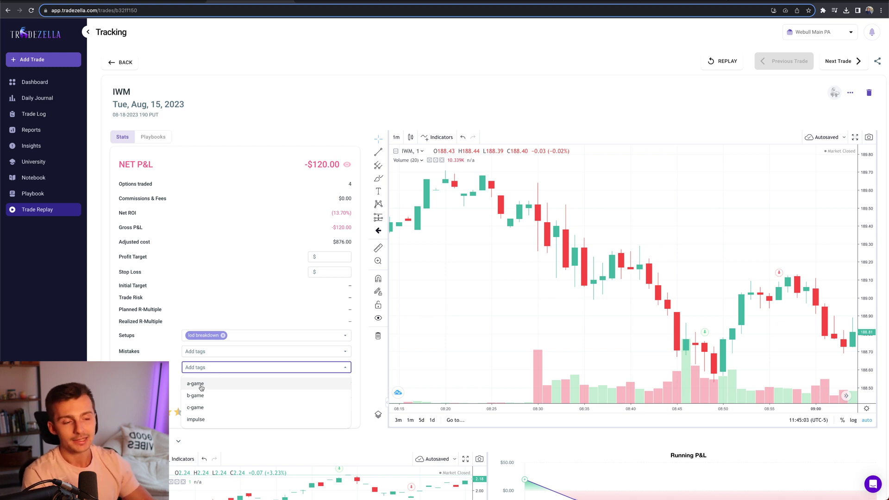
left_click(227, 307)
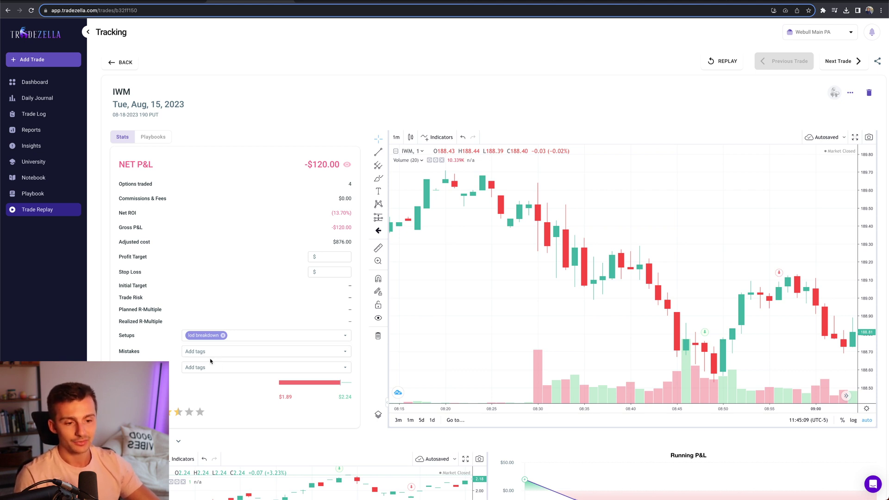
Tag the IWM trade's mistake as 'fakeout'
left_click(204, 352)
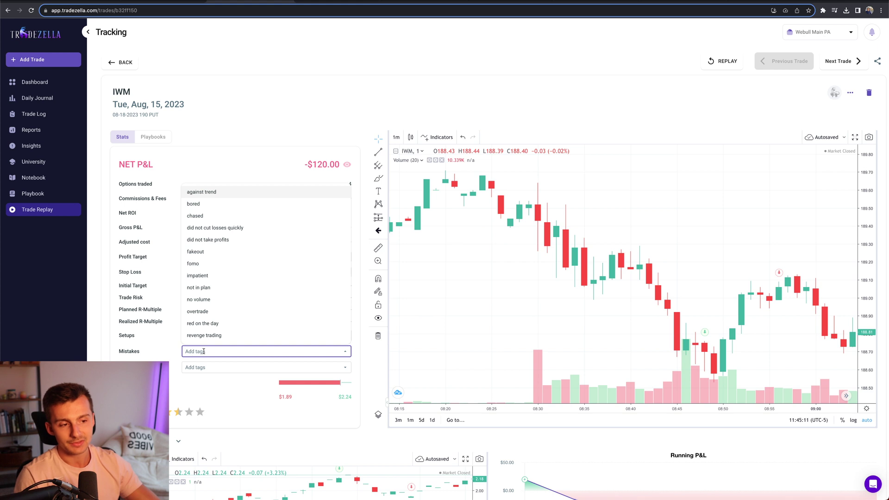
scroll(582, 291, "down", 3)
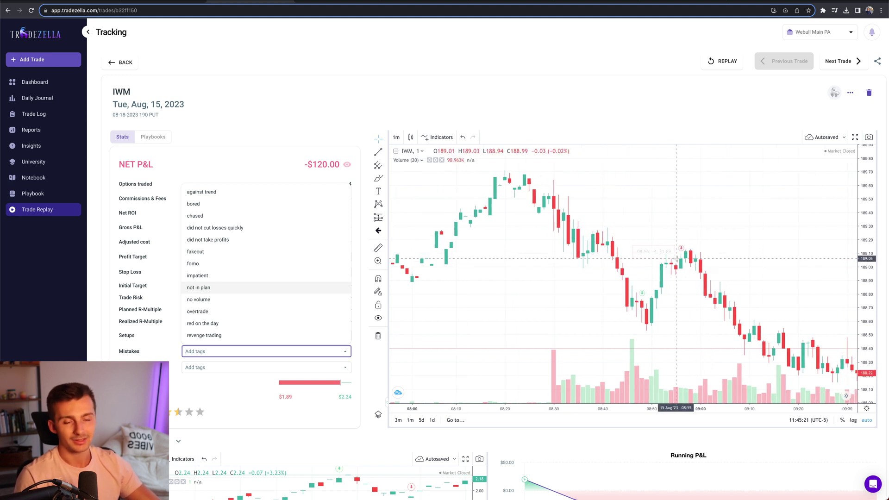
scroll(689, 261, "right", 3)
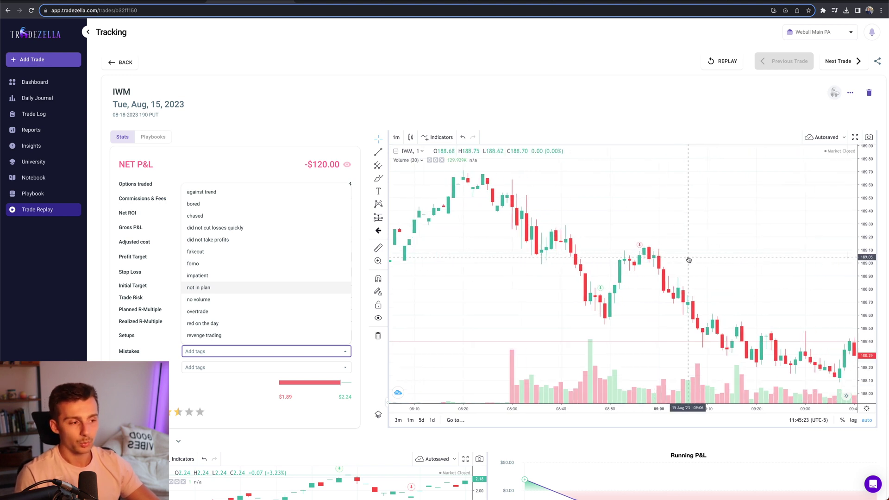
scroll(688, 260, "right", 8)
mouse_move(514, 231)
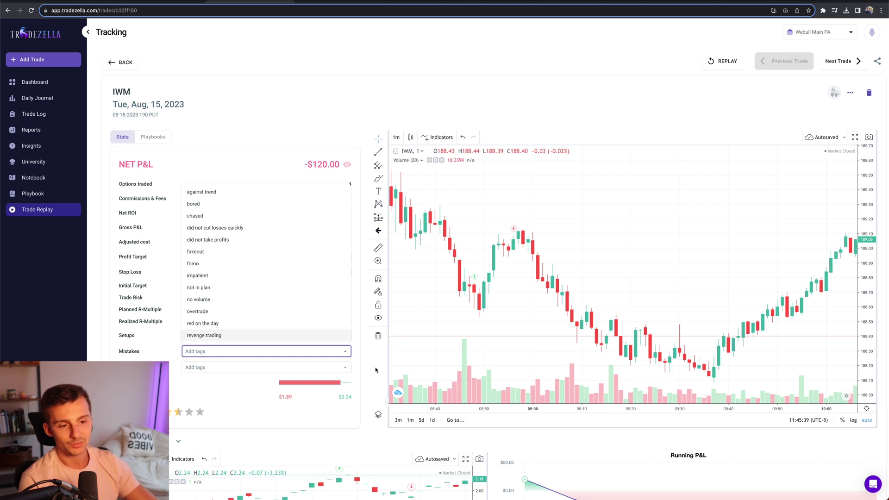
left_click(214, 253)
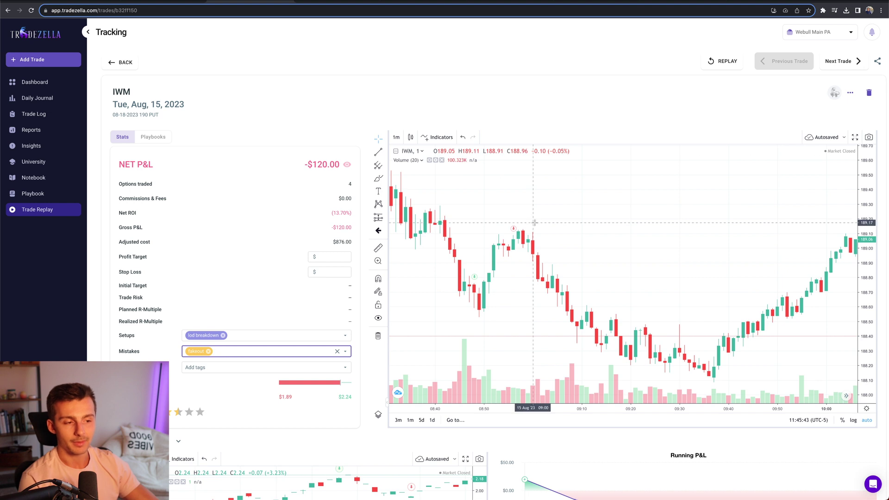
scroll(509, 236, "left", 3)
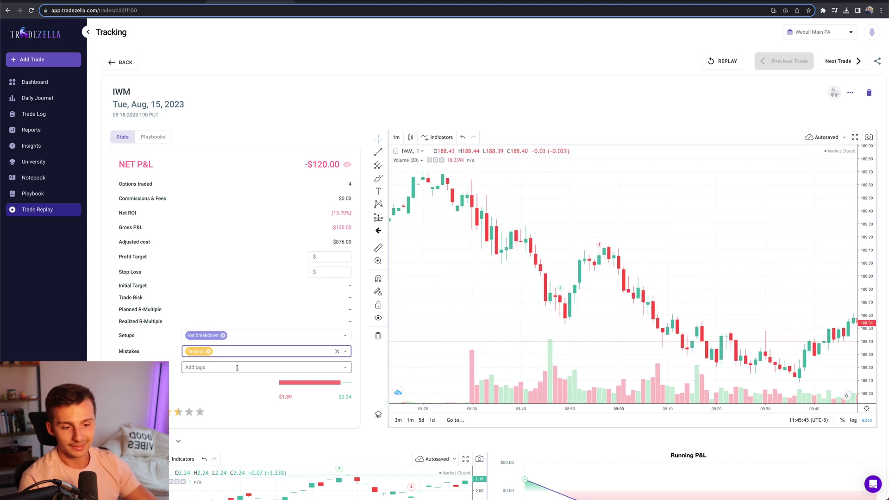
scroll(185, 407, "down", 1)
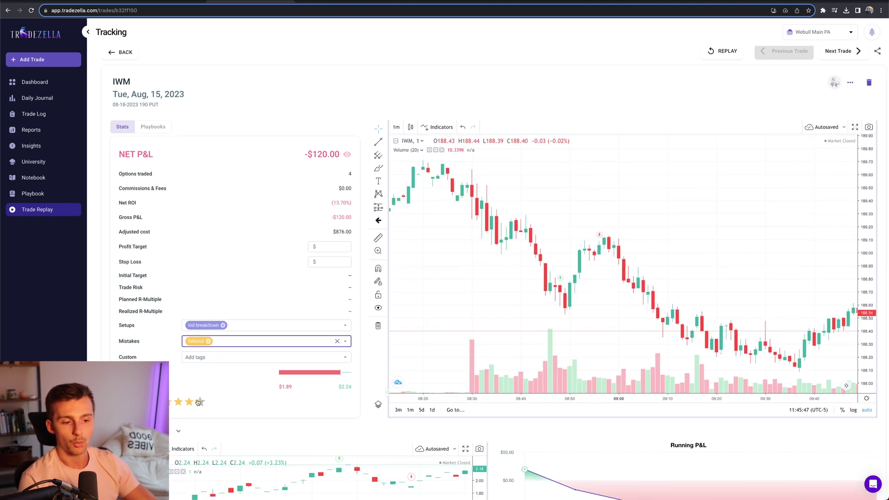
Save a 4-star trade rating for the IWM trade
left_click(189, 402)
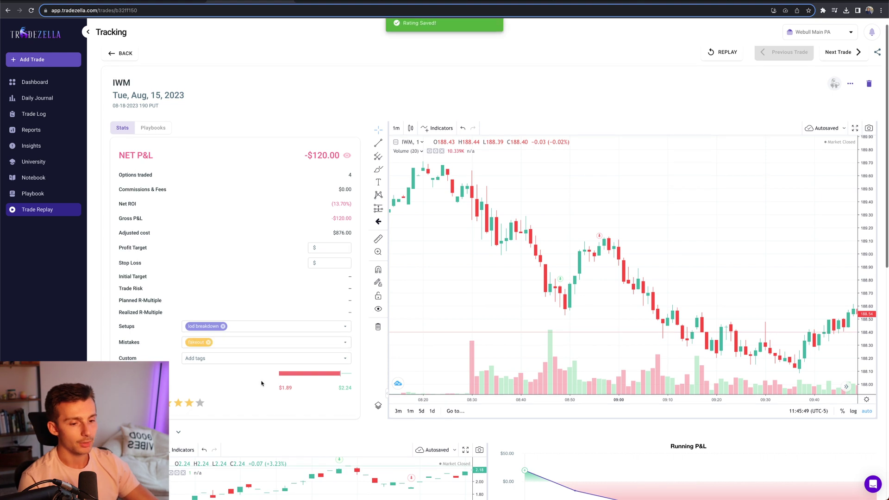
scroll(260, 385, "down", 2)
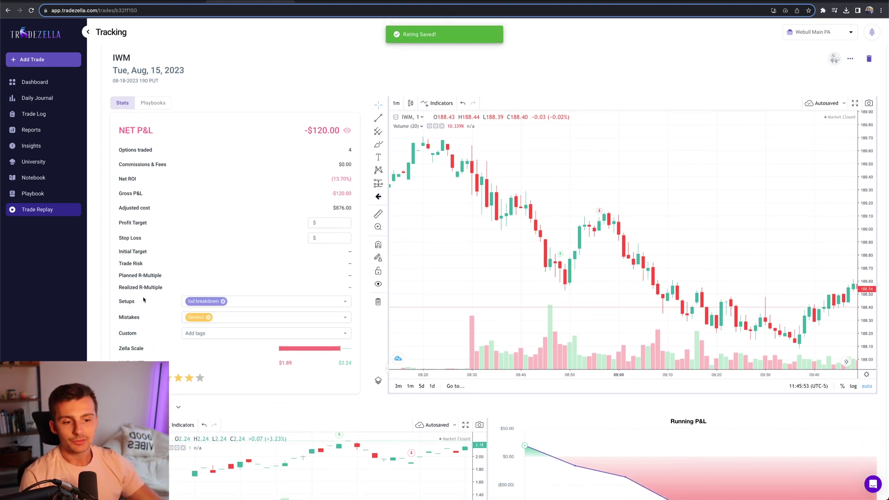
left_click_drag(120, 301, 119, 301)
scroll(560, 344, "down", 5)
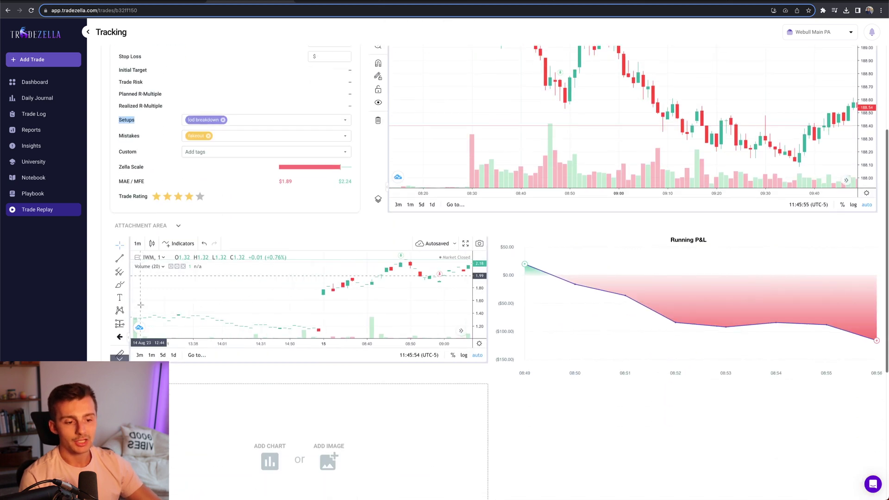
Scroll past the two 190 PUT executions and place the cursor in the Note editor
scroll(560, 344, "down", 4)
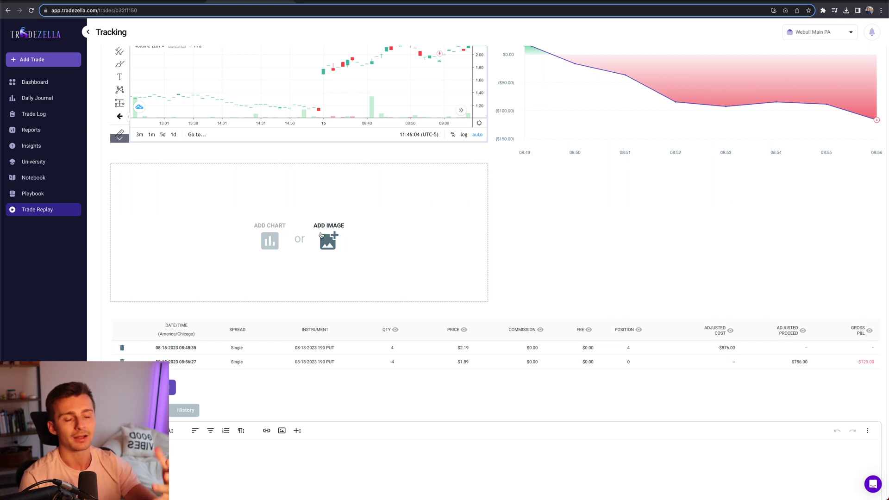
scroll(312, 270, "down", 1)
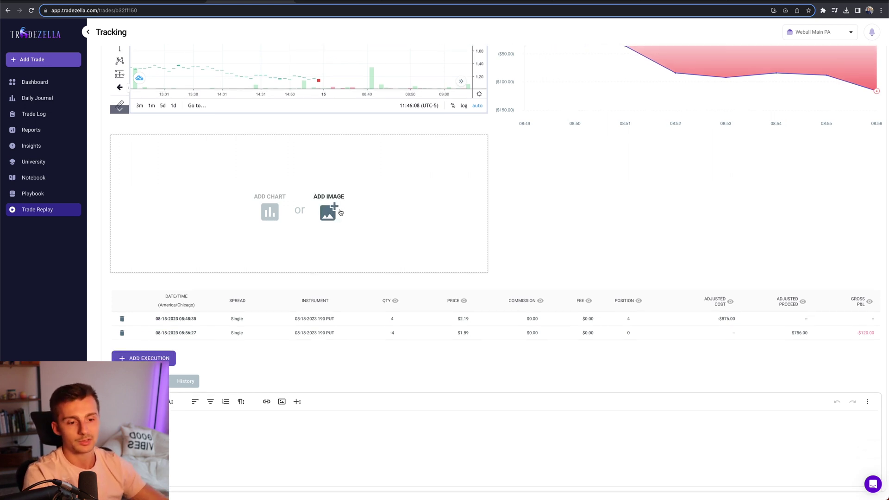
left_click(158, 437)
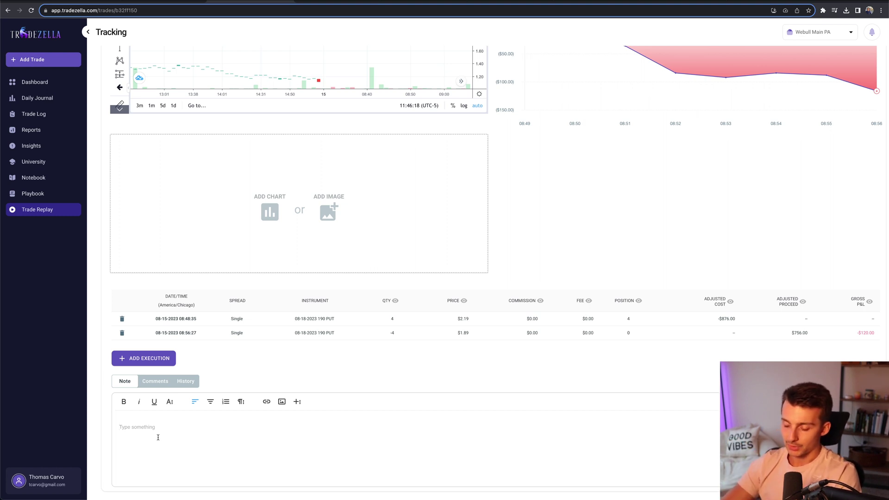
Note '- Played next week contracts instead' and begin a second line on the 5 Min VWAP-close stop
type("Sho")
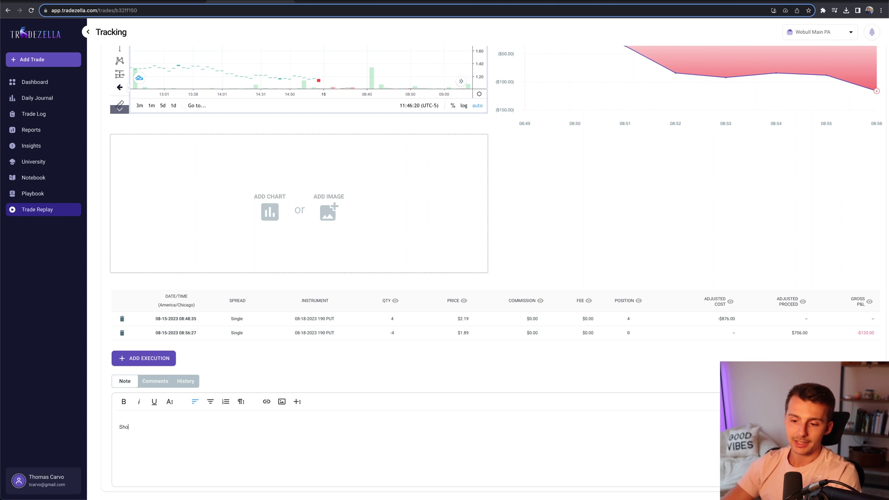
key("BackSpace")
key("BackSpace")
key("BackSpace")
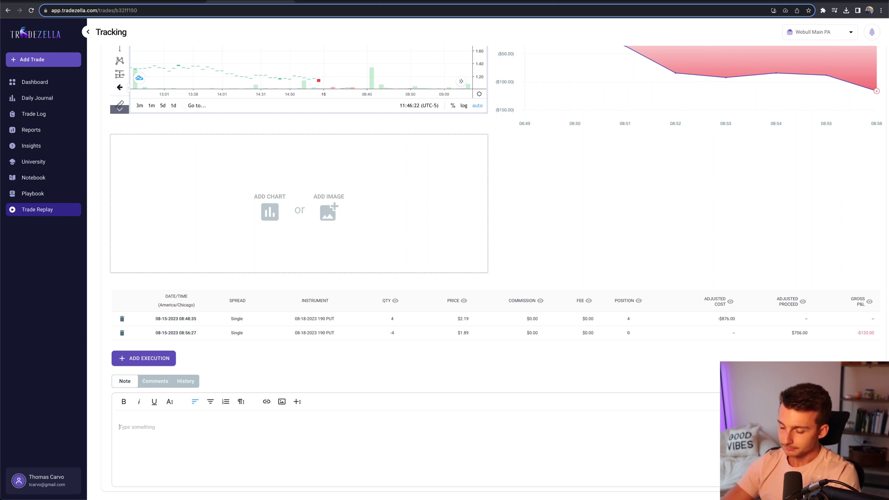
type("- Played ")
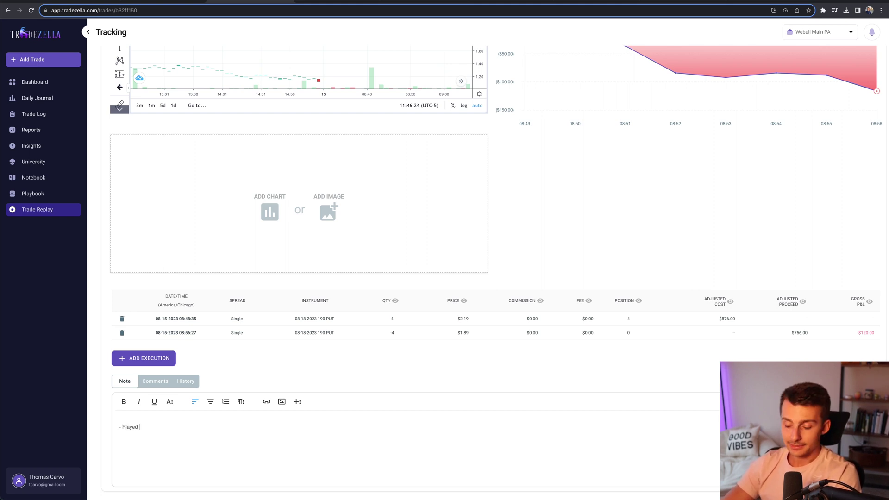
type("next week contracts in")
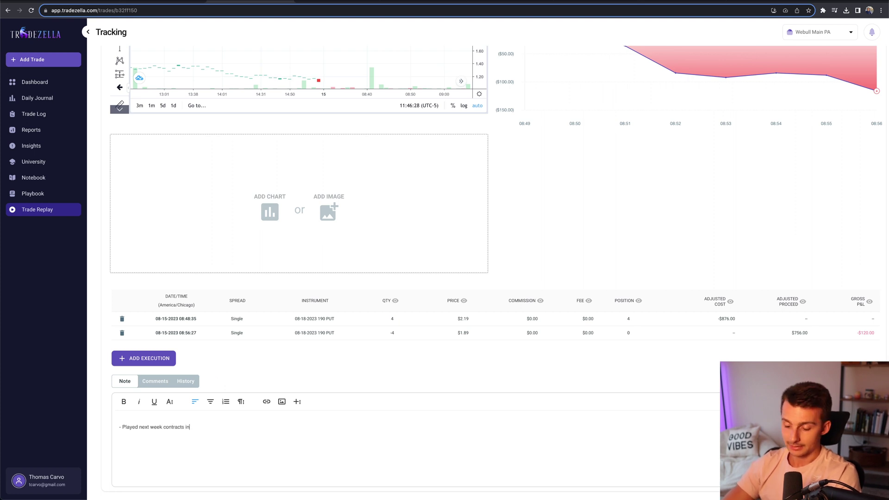
type("stead")
key("Return")
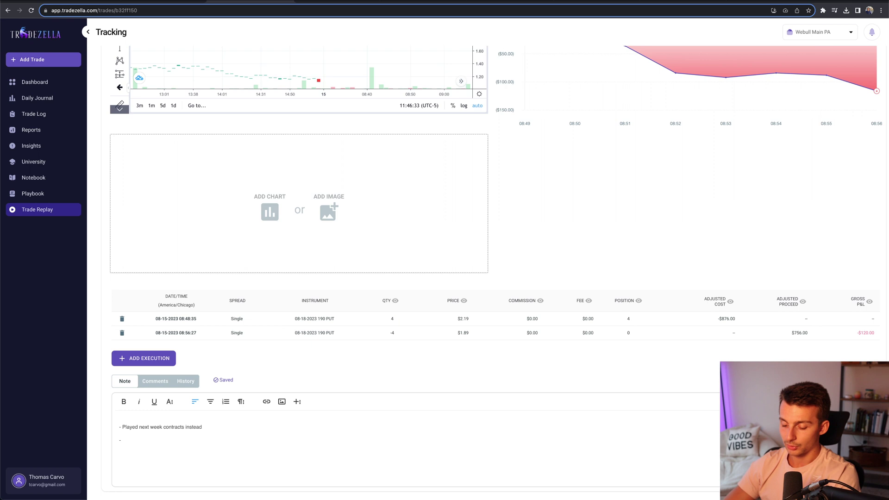
type("- 5 Mio")
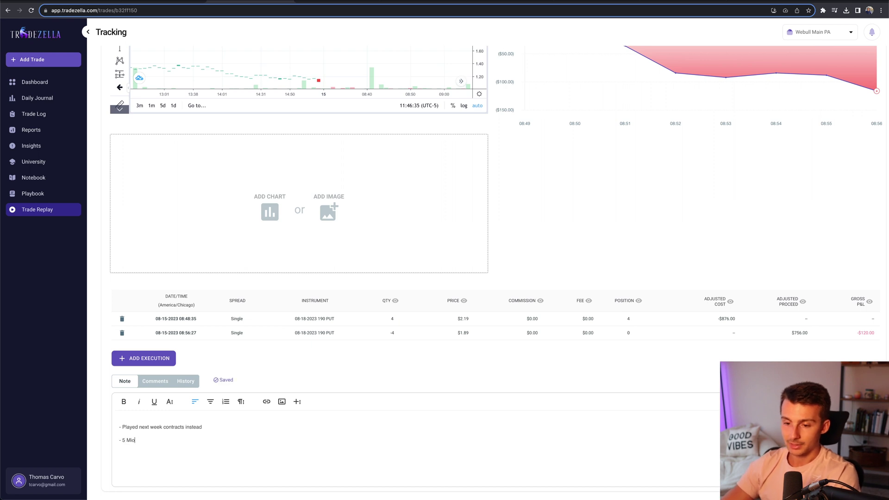
type("nclose")
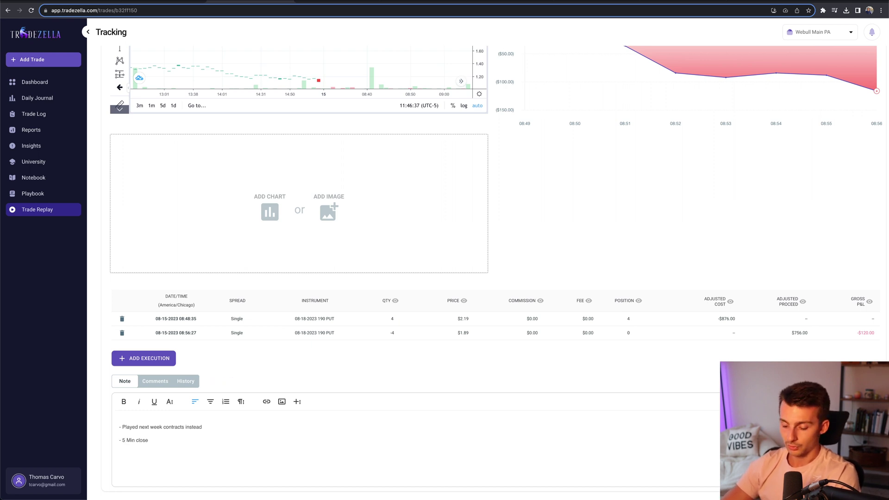
type(" over VWAP for the stop loss to avoid fake-out")
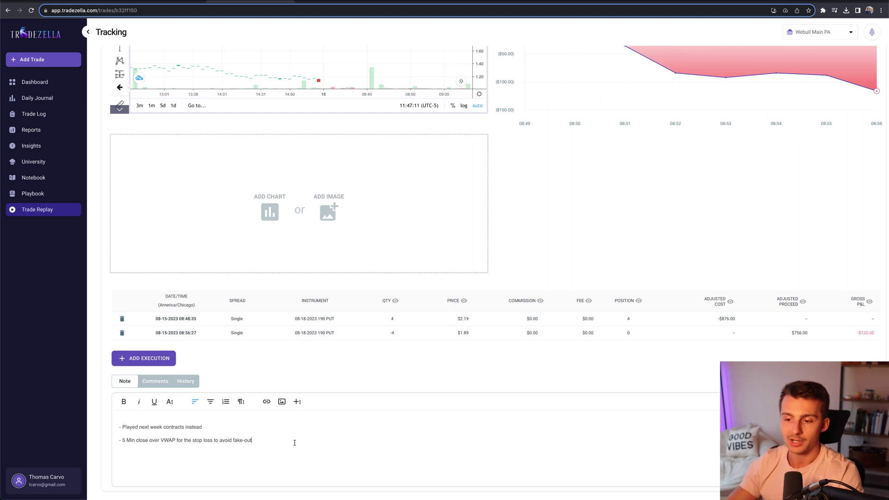
scroll(297, 446, "up", 4)
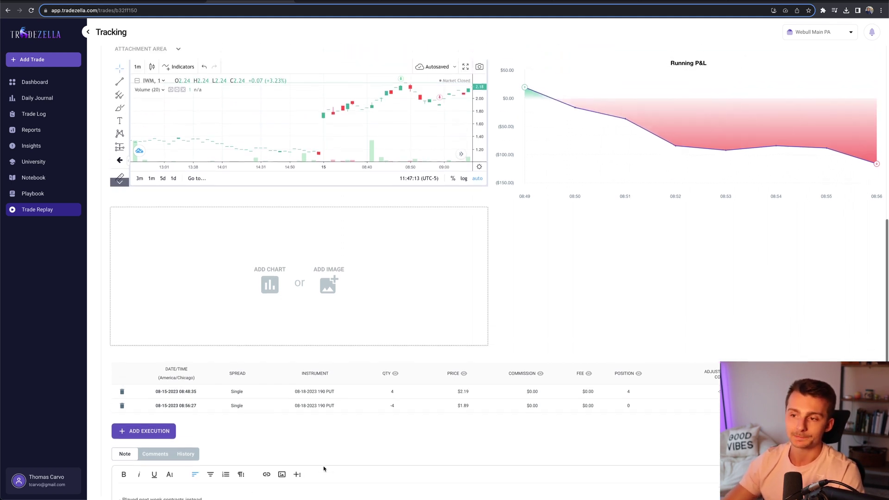
scroll(326, 461, "up", 7)
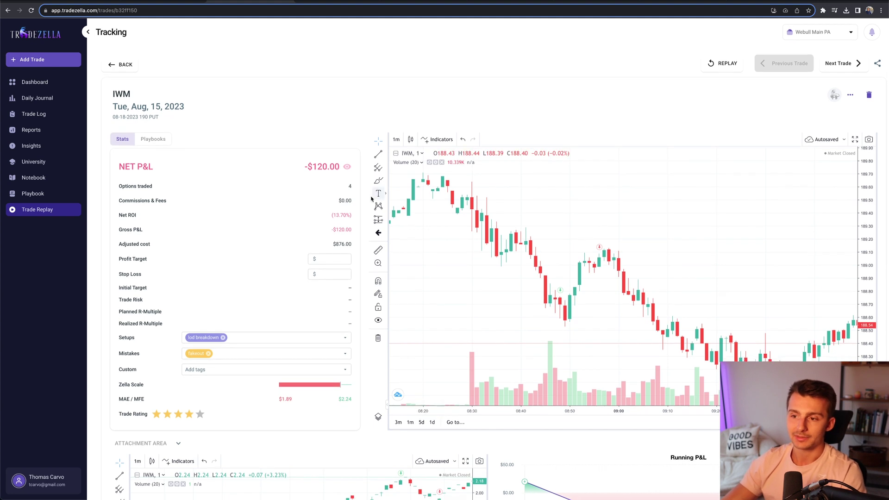
left_click(348, 168)
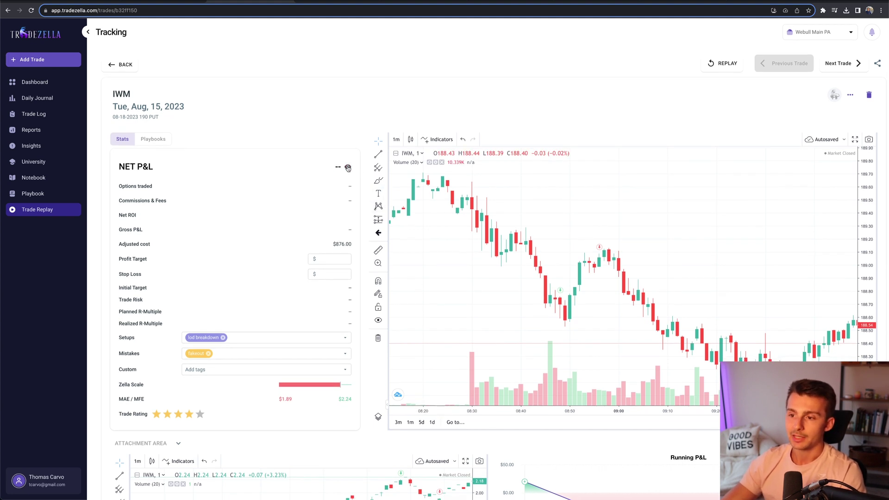
left_click(348, 167)
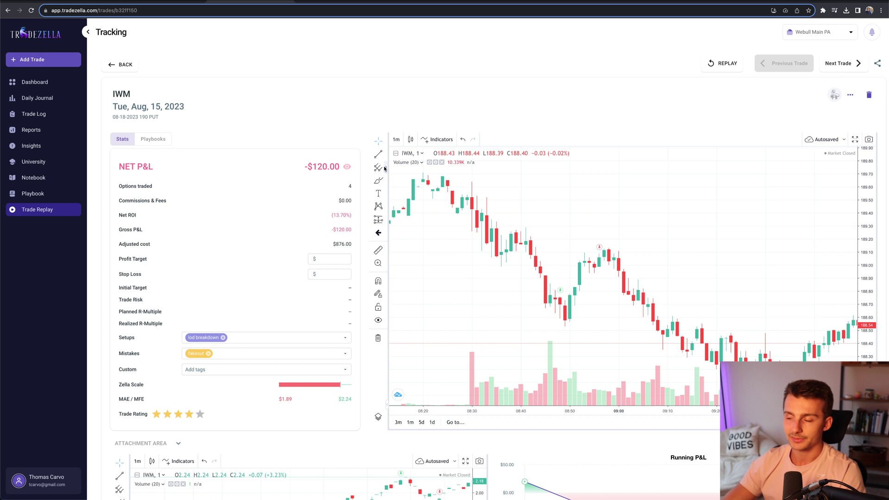
Load the 08/15 IWM 190 PUT trade from Recent Trades in Trade Replay and play it
left_click(24, 210)
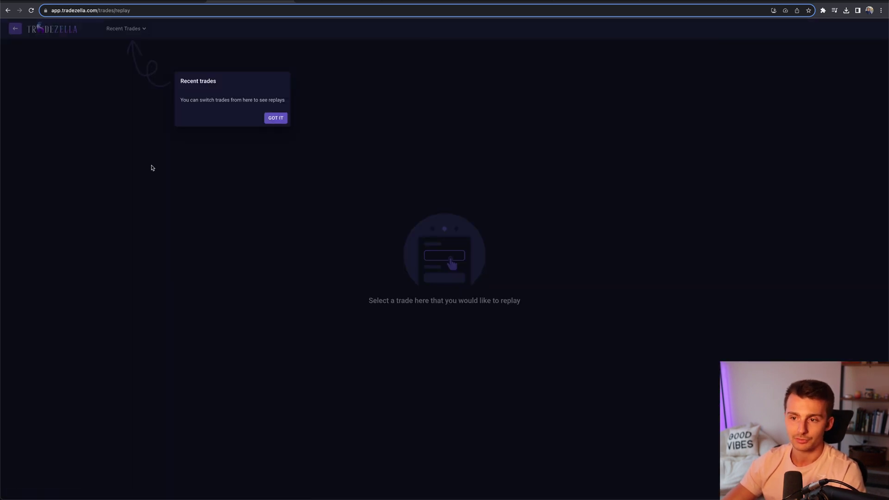
left_click(273, 119)
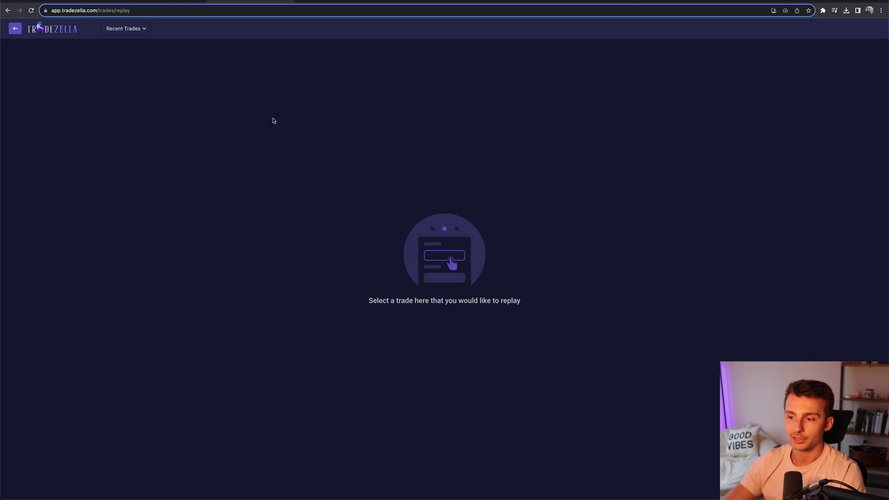
left_click(137, 35)
left_click(138, 34)
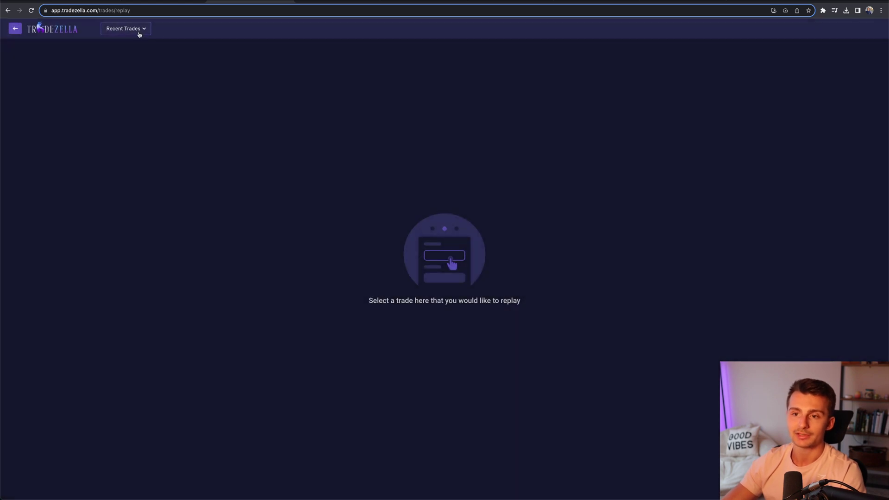
left_click(139, 33)
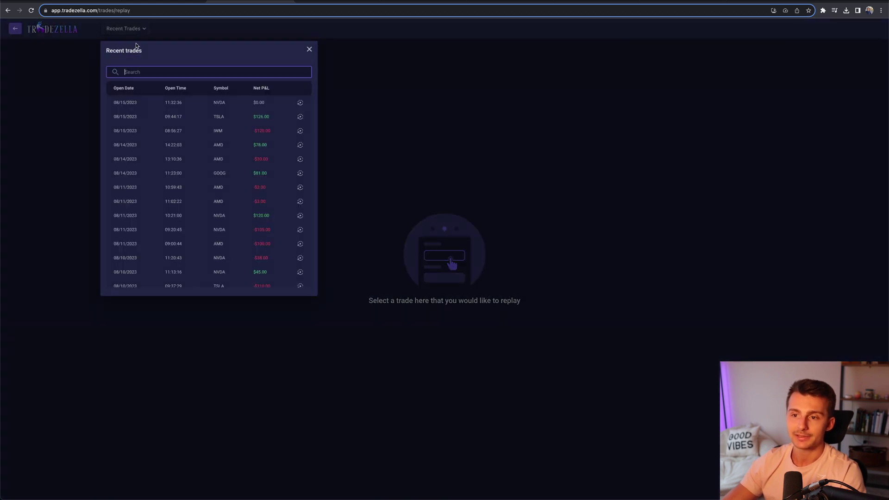
left_click(144, 131)
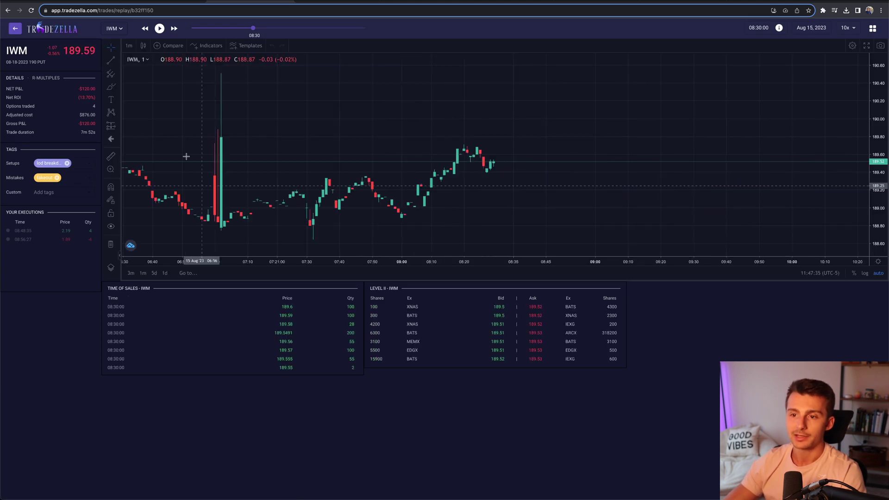
left_click(158, 29)
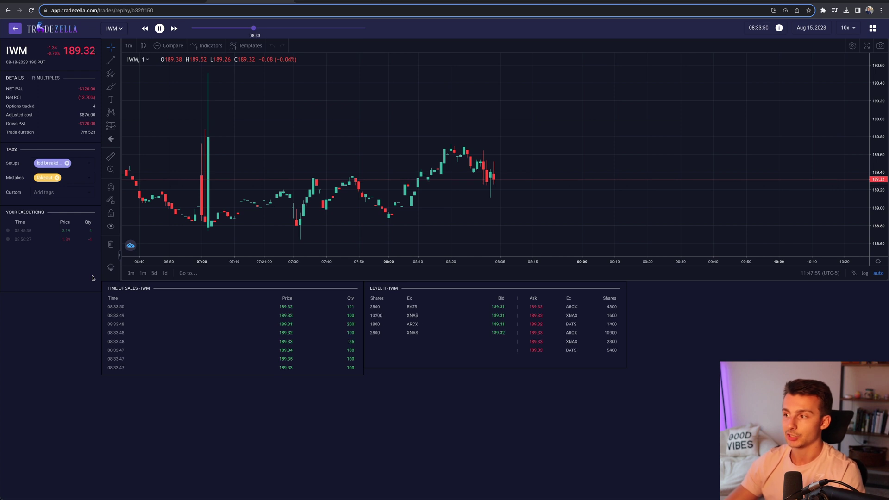
Raise the IWM replay's playback speed to 20x, then to 30x
left_click(846, 27)
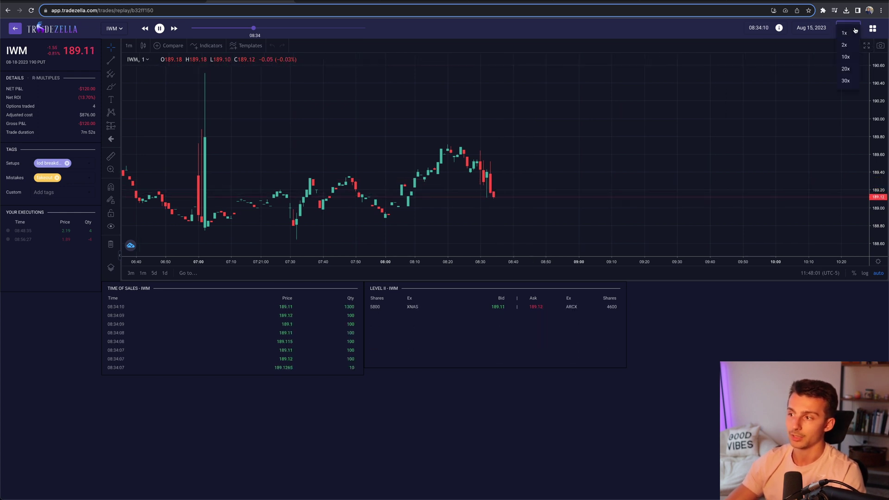
left_click(854, 69)
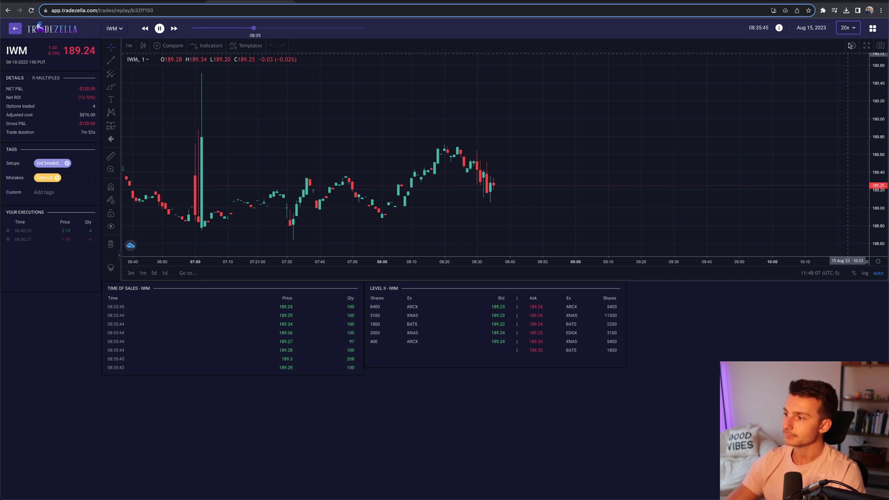
left_click(847, 28)
left_click(846, 80)
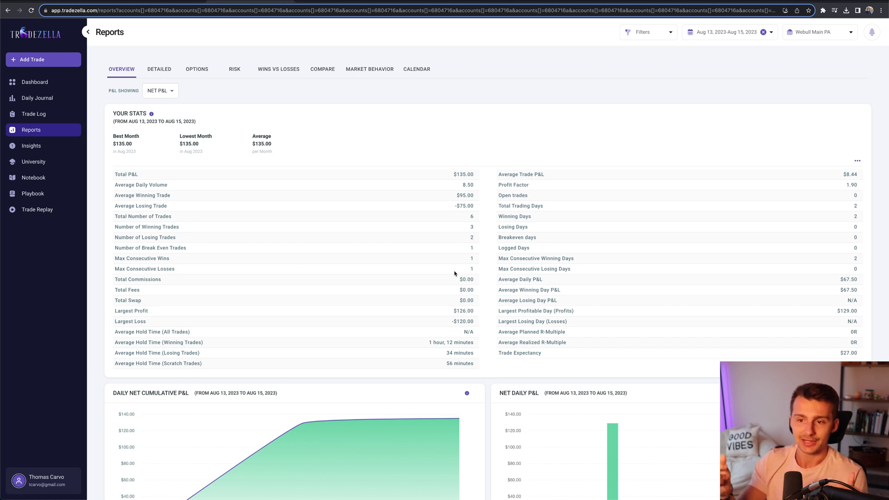
left_click(161, 70)
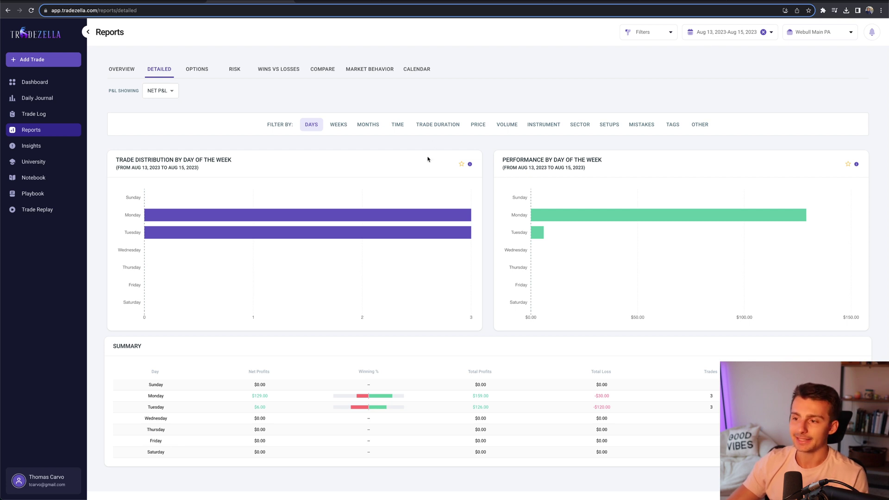
Break the Detailed report's performance down by time of day
mouse_move(541, 218)
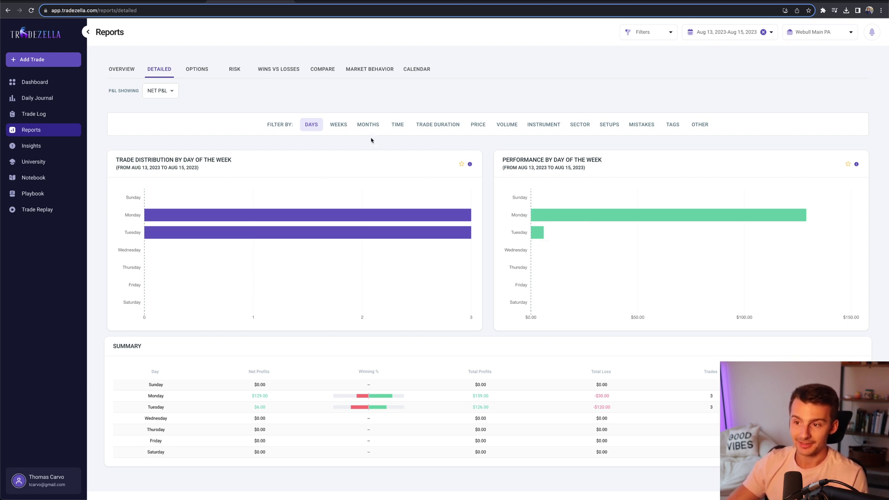
scroll(503, 208, "down", 1)
scroll(503, 208, "up", 1)
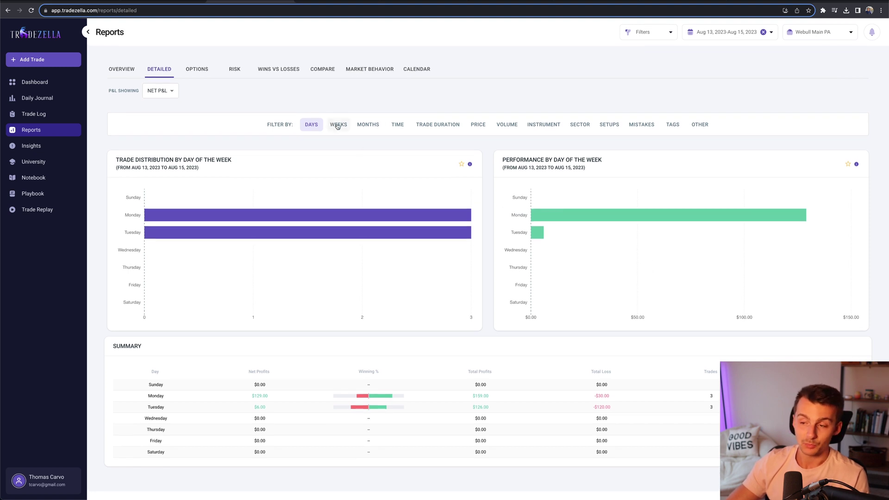
left_click(394, 126)
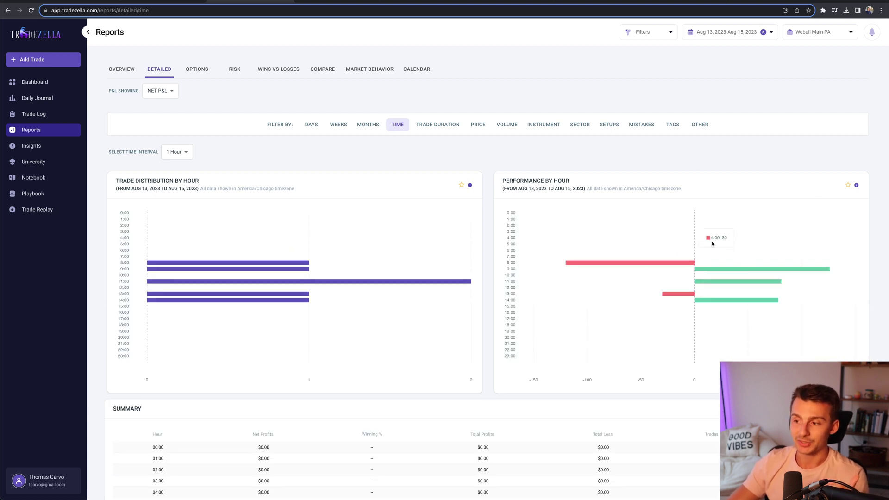
Switch the Detailed report to group trades by trade duration
mouse_move(615, 264)
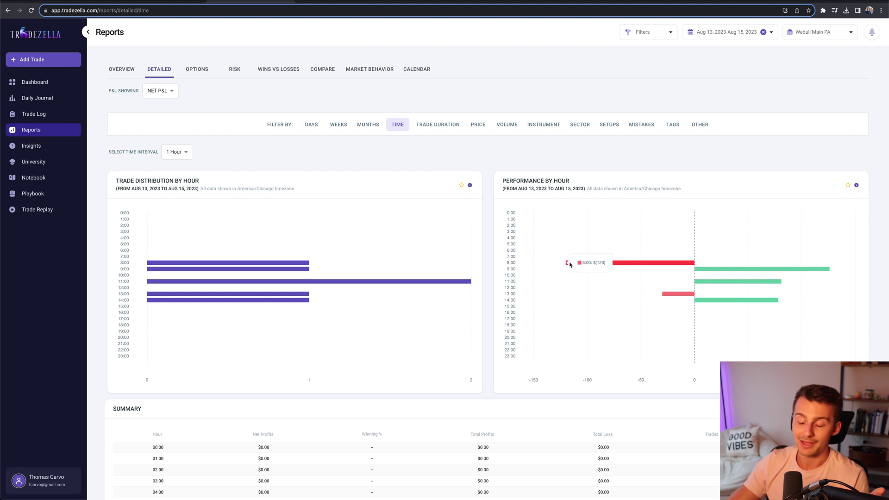
mouse_move(742, 304)
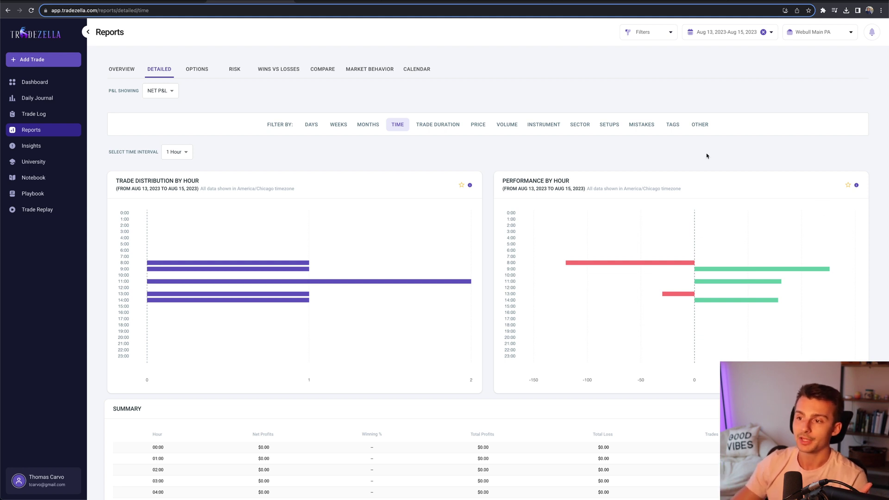
left_click(439, 126)
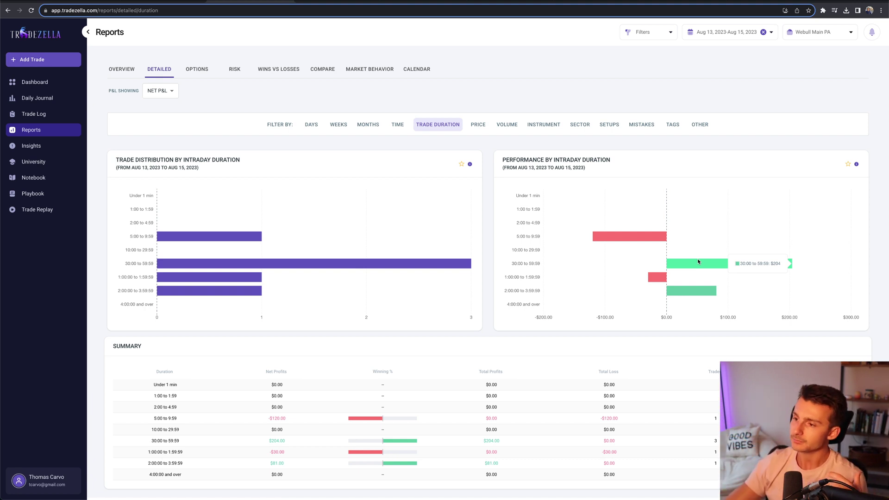
Group the Detailed report by setups, showing lod breakdown at −$120.00
left_click(609, 125)
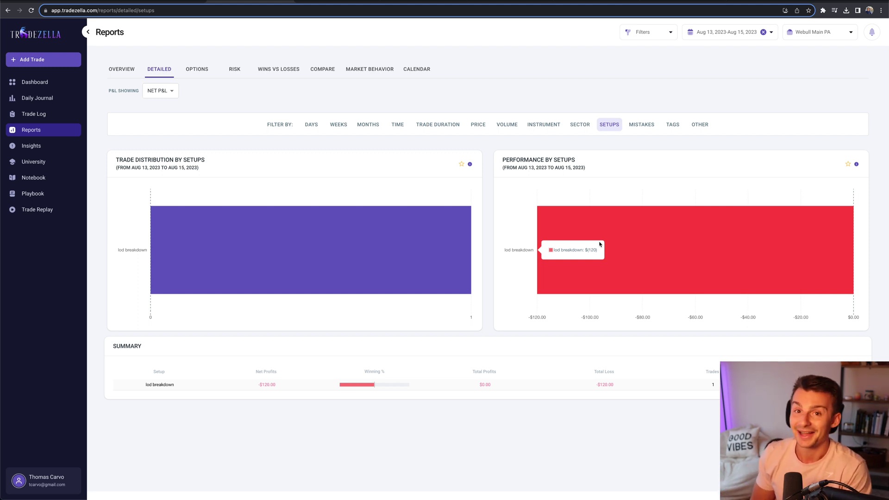
Group the report by mistakes, check tags, then open the Options days-till-expiration report
left_click(637, 127)
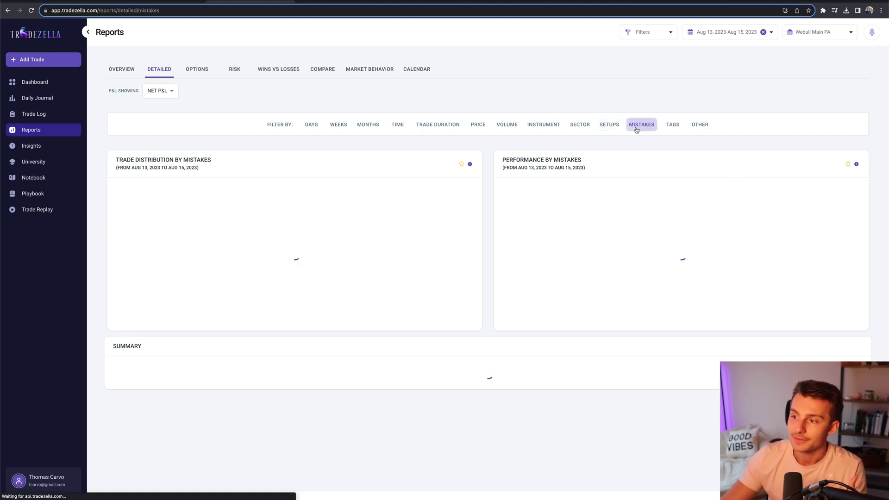
left_click(670, 127)
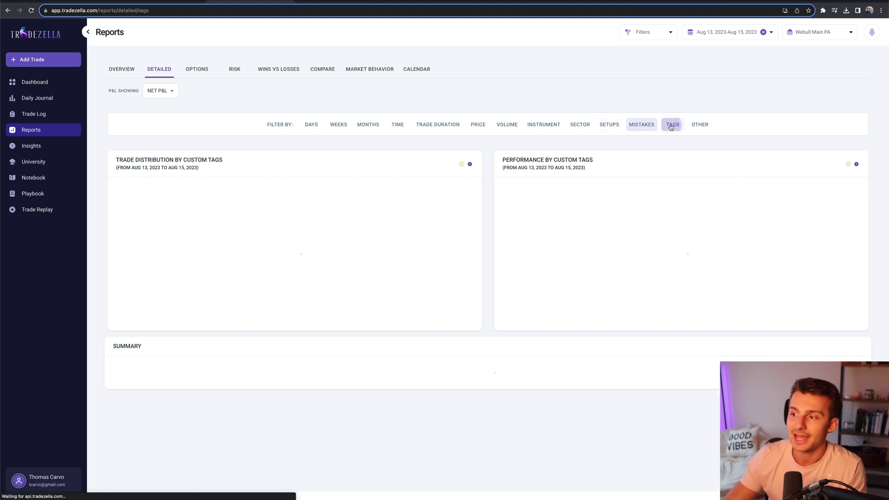
left_click(645, 128)
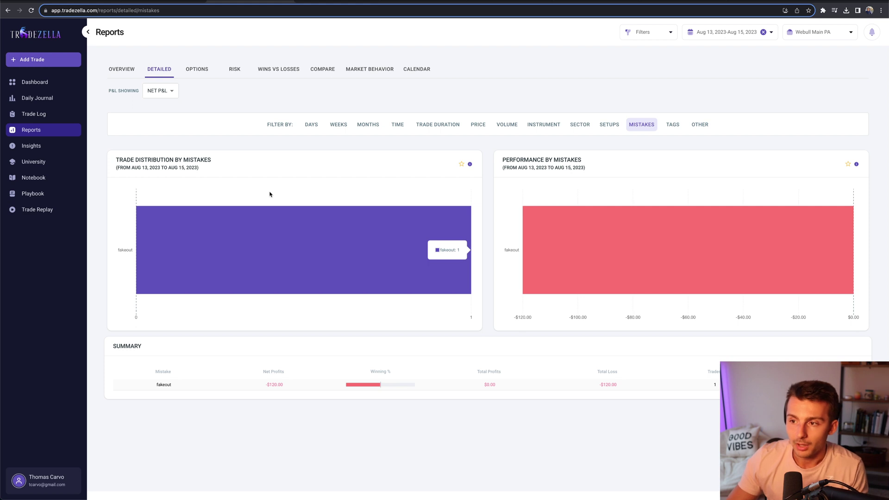
left_click(199, 69)
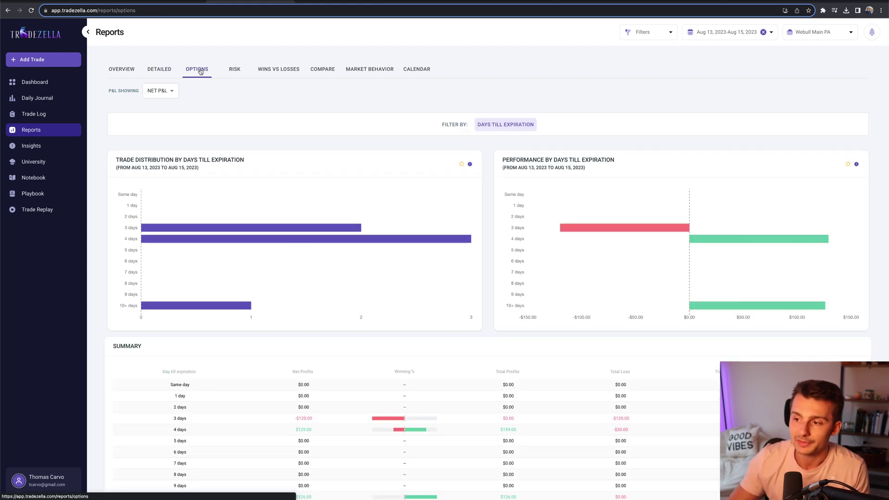
Browse the Risk, Wins vs Losses and Compare reports, ending on Market Behavior by SPY movement
left_click_drag(503, 157, 633, 170)
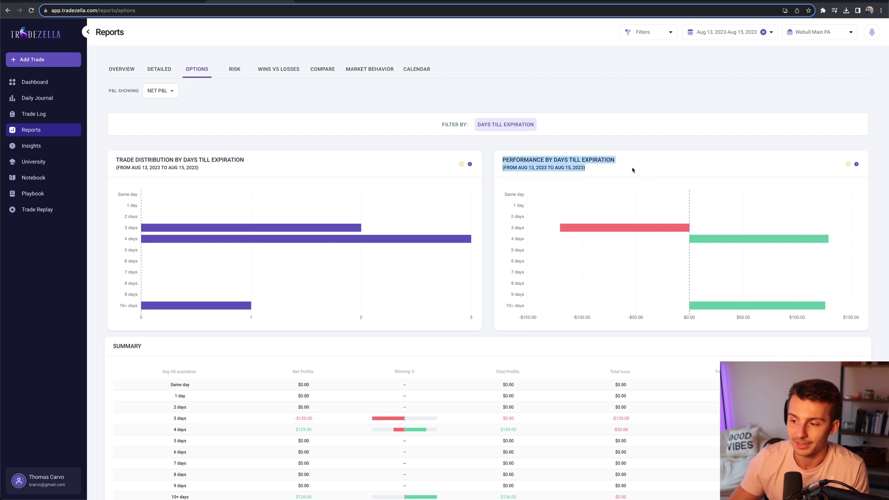
scroll(632, 170, "down", 1)
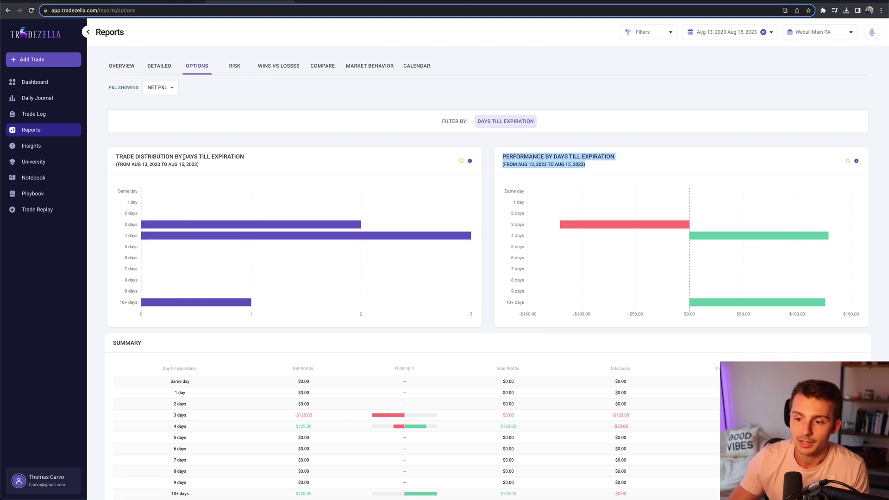
mouse_move(201, 220)
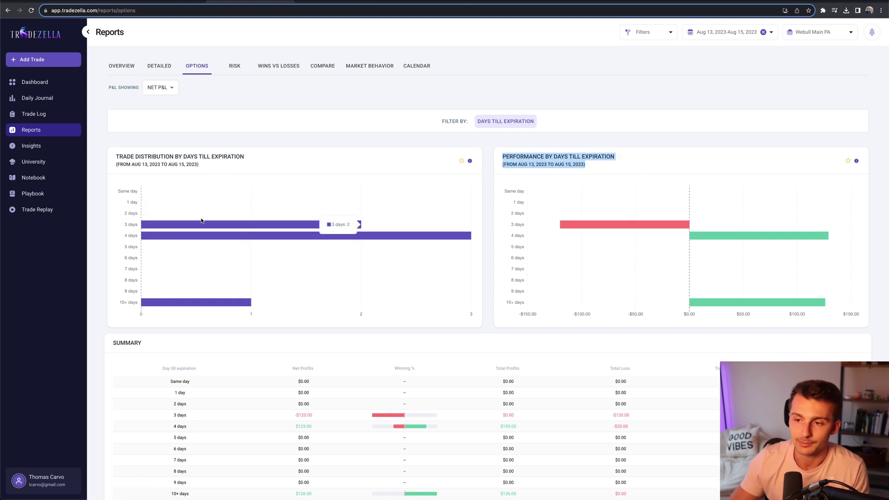
left_click(235, 69)
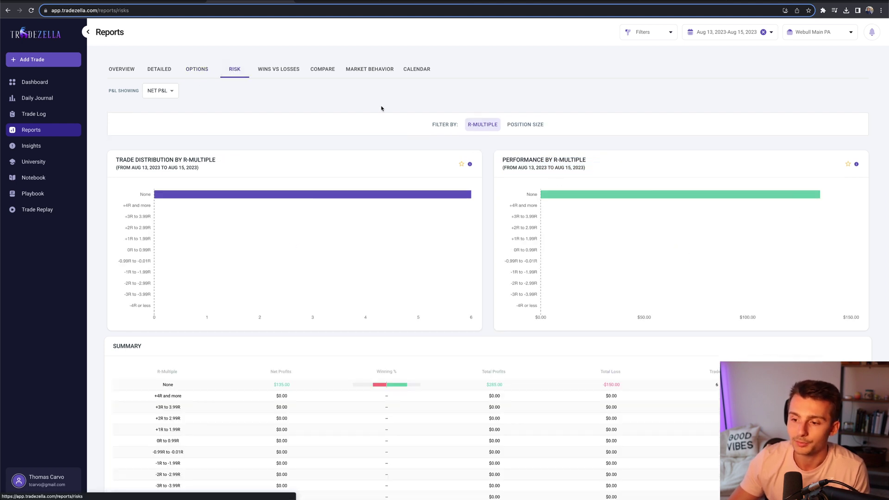
left_click(290, 70)
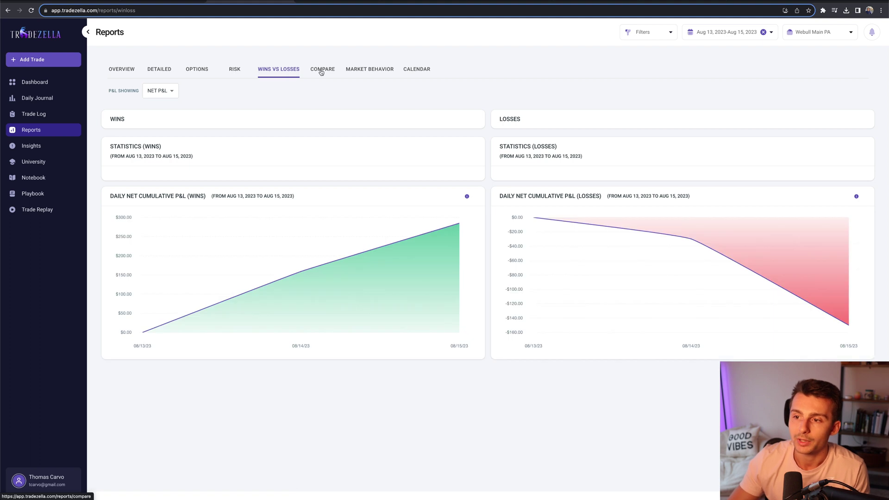
left_click(324, 71)
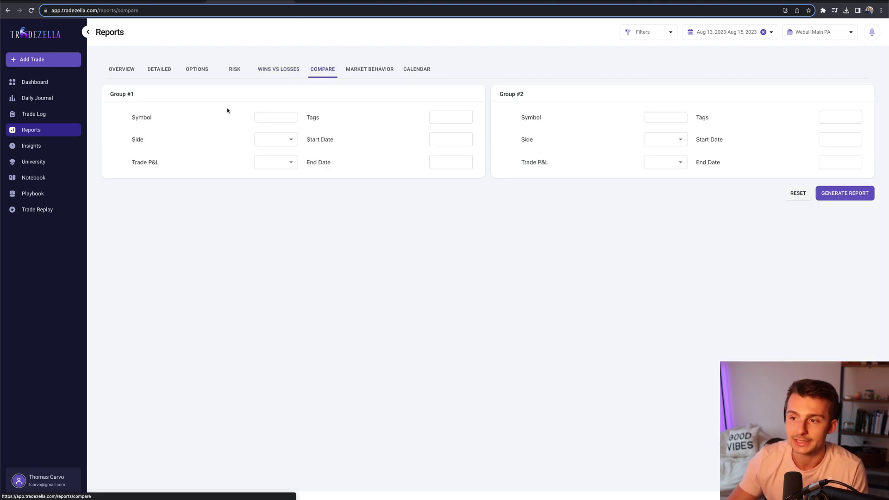
left_click(371, 69)
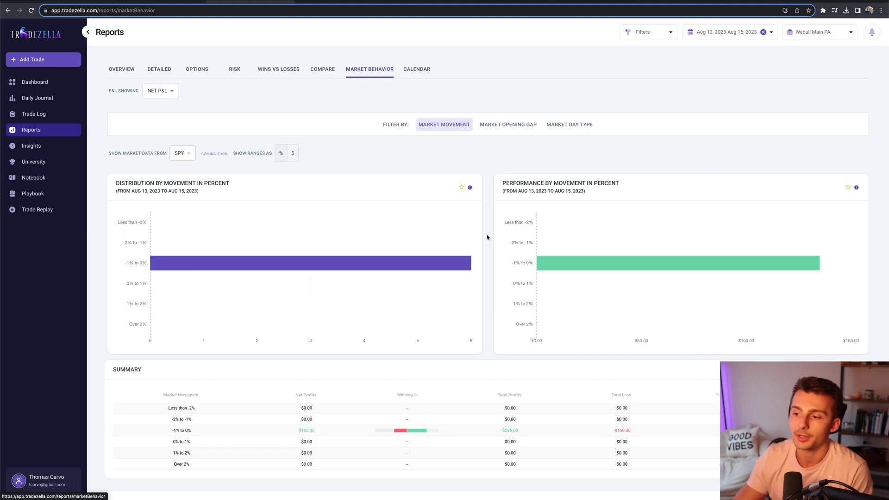
mouse_move(547, 263)
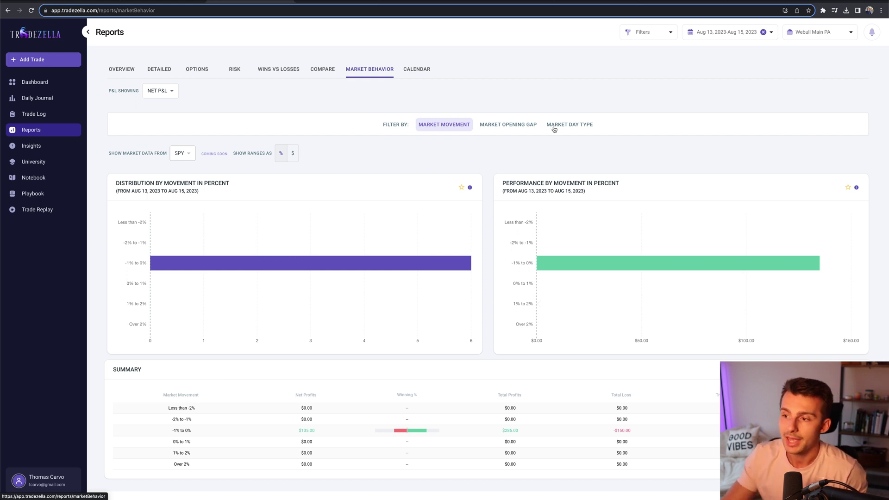
Review the Overview's average hold time stats for winning and losing trades
left_click(123, 74)
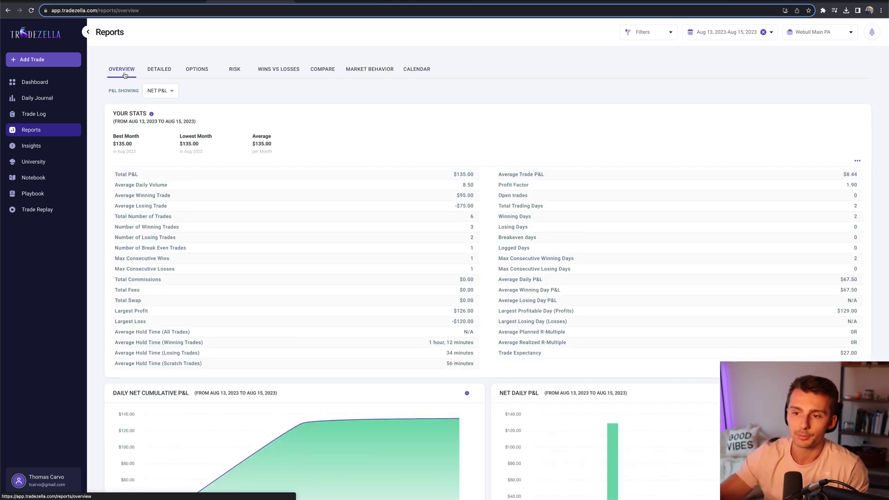
scroll(262, 248, "down", 1)
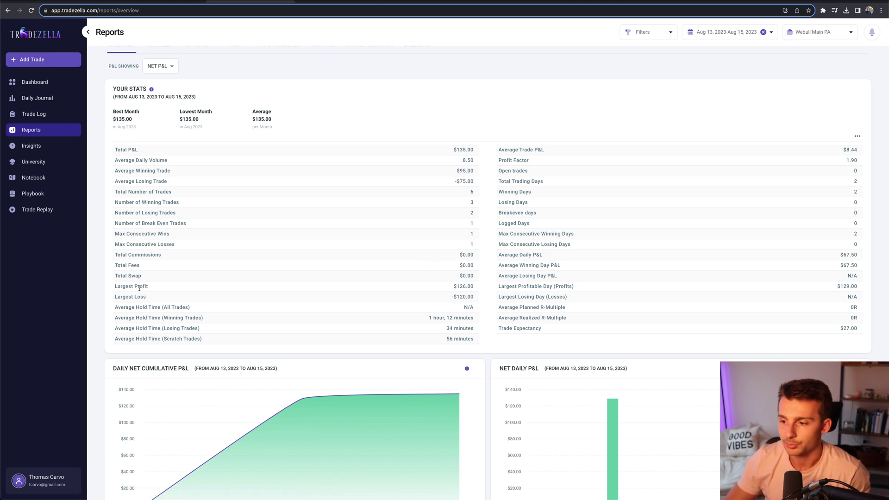
double_click(139, 308)
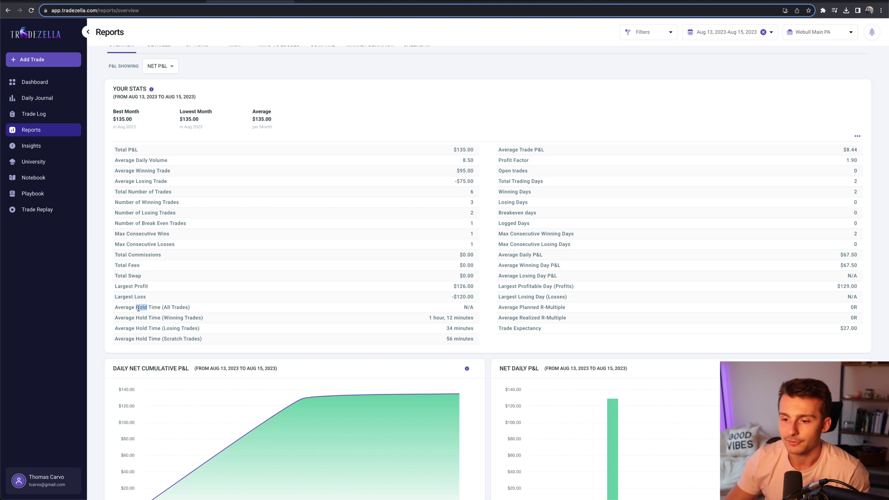
triple_click(137, 318)
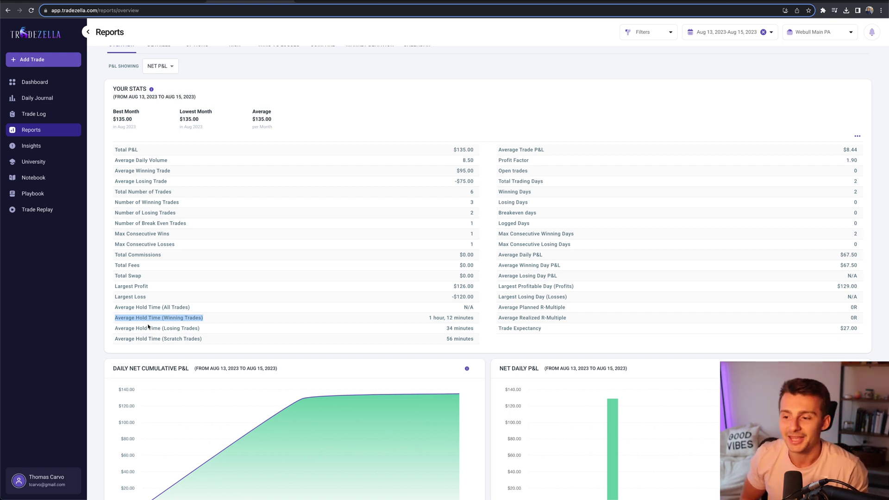
triple_click(168, 328)
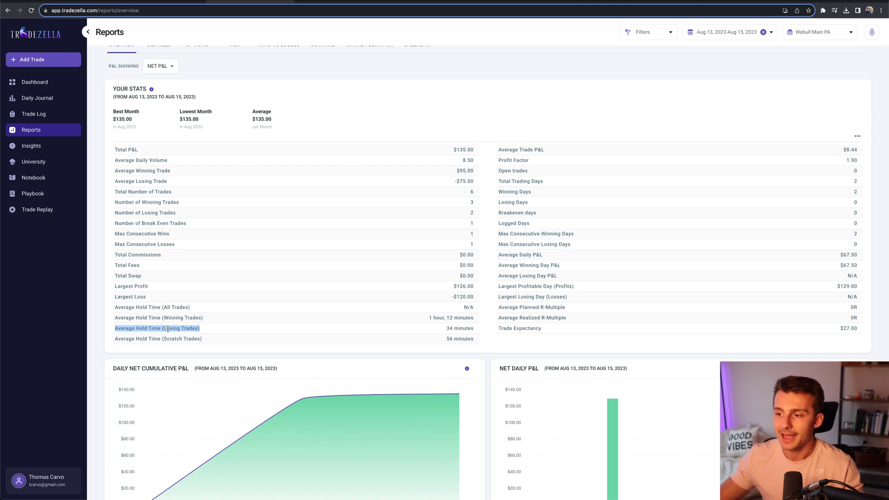
Review the Trade Expectancy and Average Daily P&L stats, then return to the Dashboard
triple_click(515, 328)
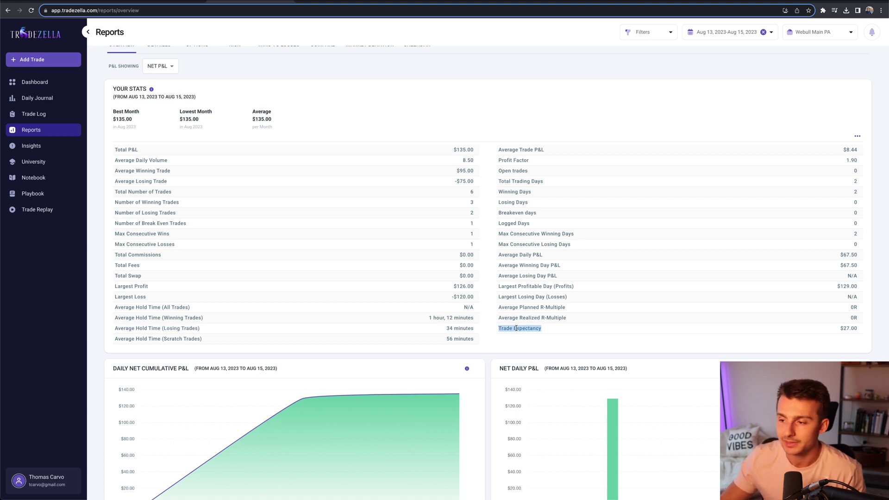
left_click(519, 252)
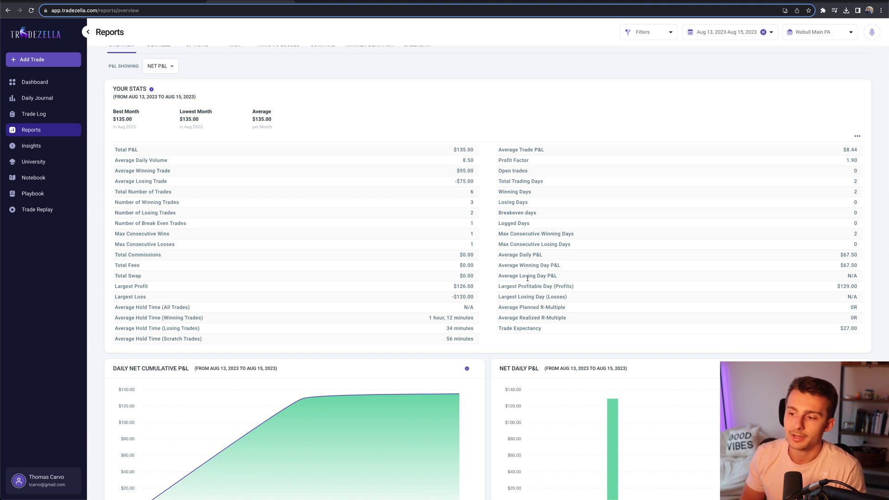
triple_click(530, 256)
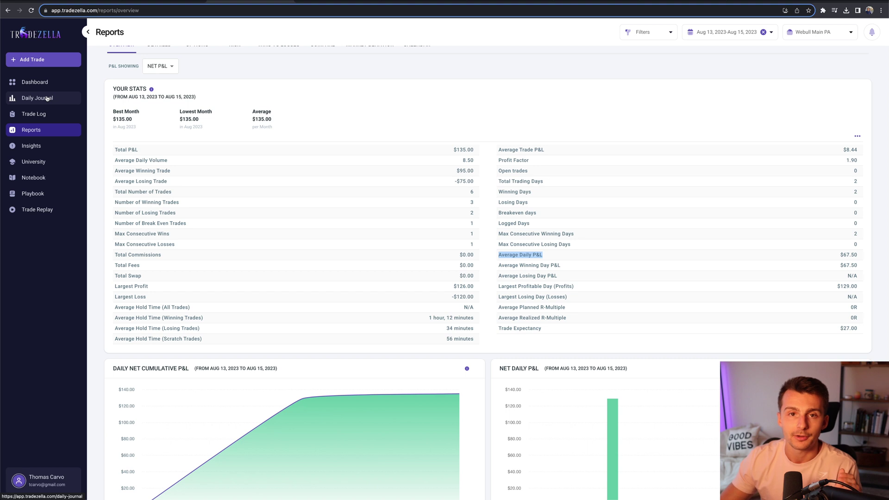
scroll(183, 163, "up", 1)
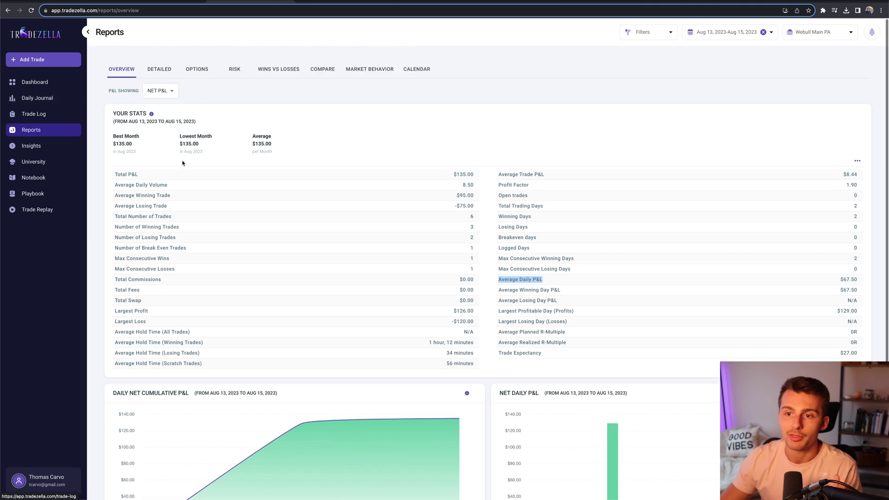
left_click(37, 87)
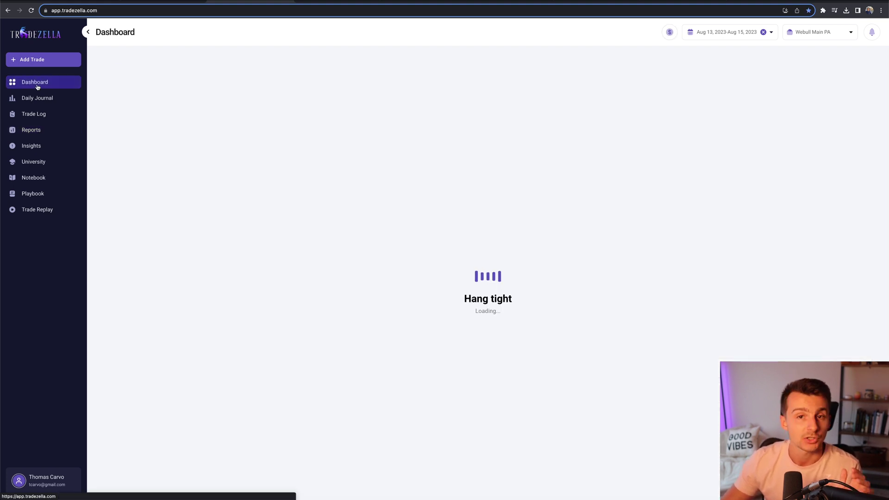